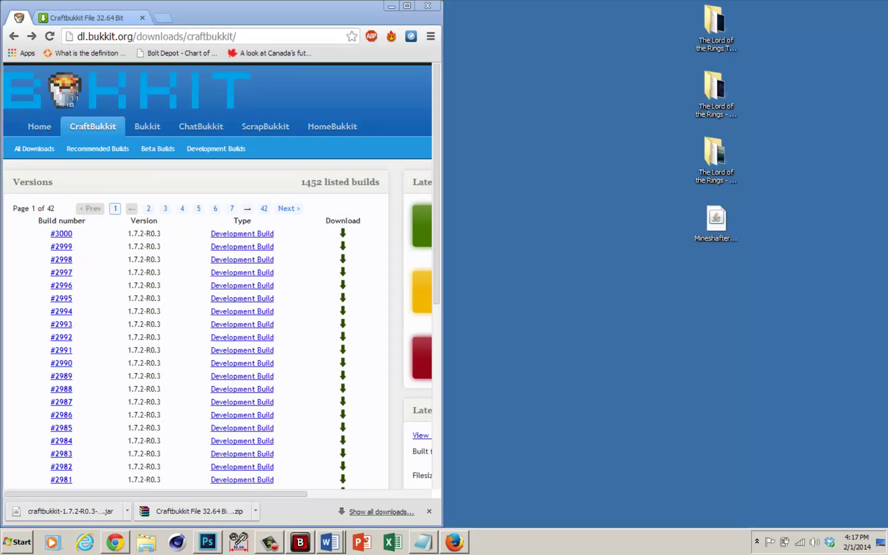
- Create a desktop folder named CB SERVER, open it, and place the downloaded CraftBukkit jar and zip files in it
right_click(534, 334)
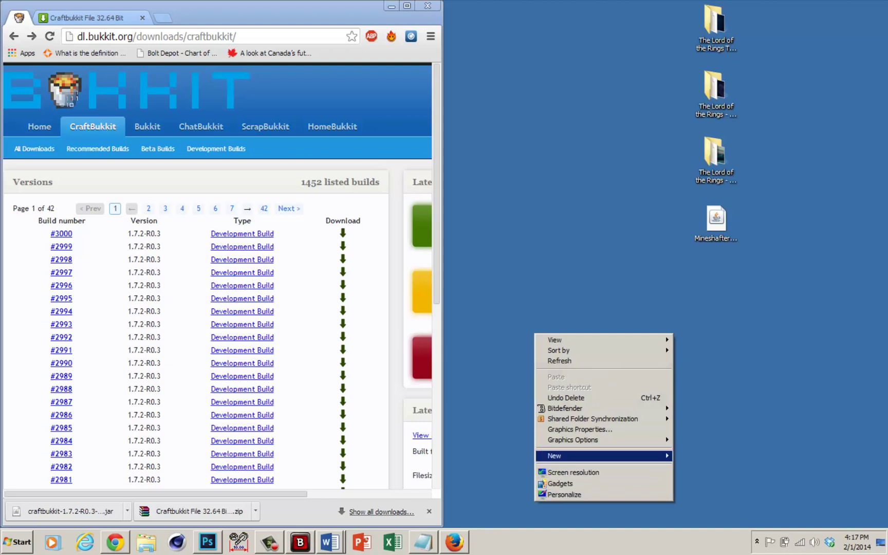
mouse_move(617, 455)
left_click(689, 318)
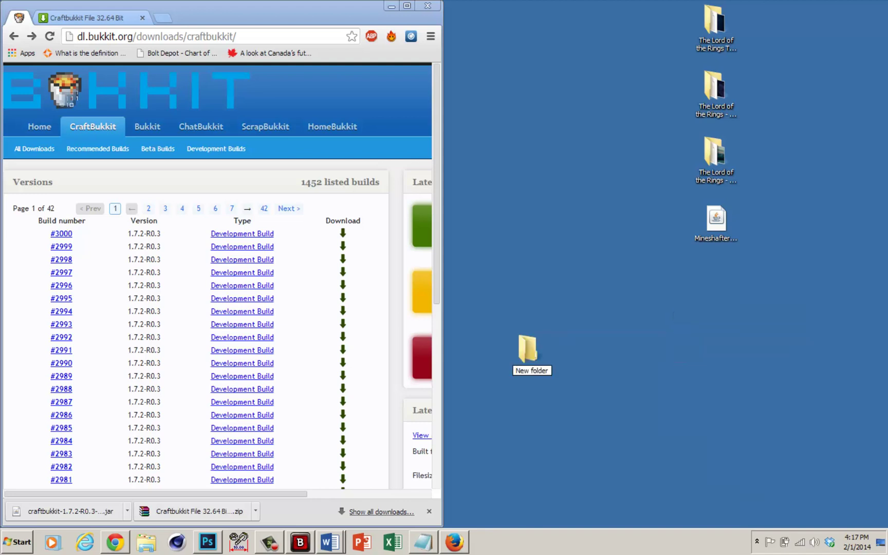
type("CB SERVER")
key("Return")
key("Return")
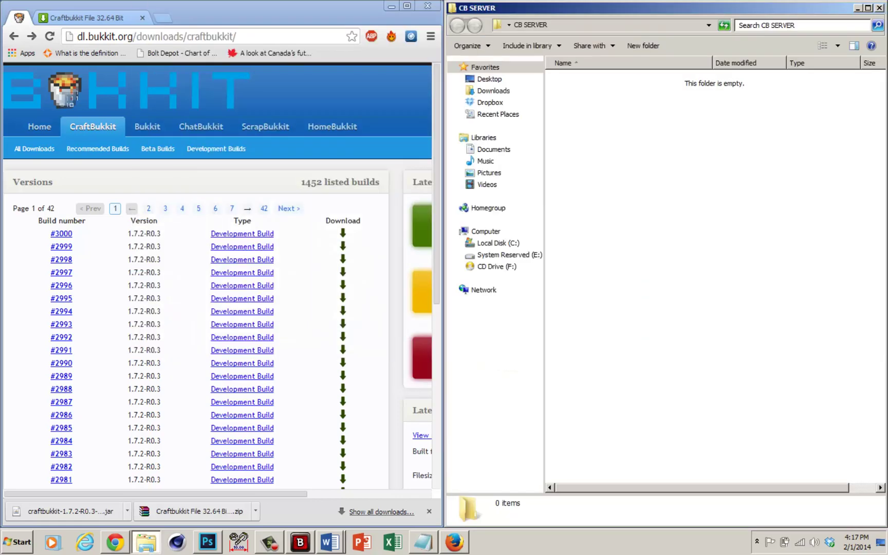
left_click_drag(70, 512, 637, 87)
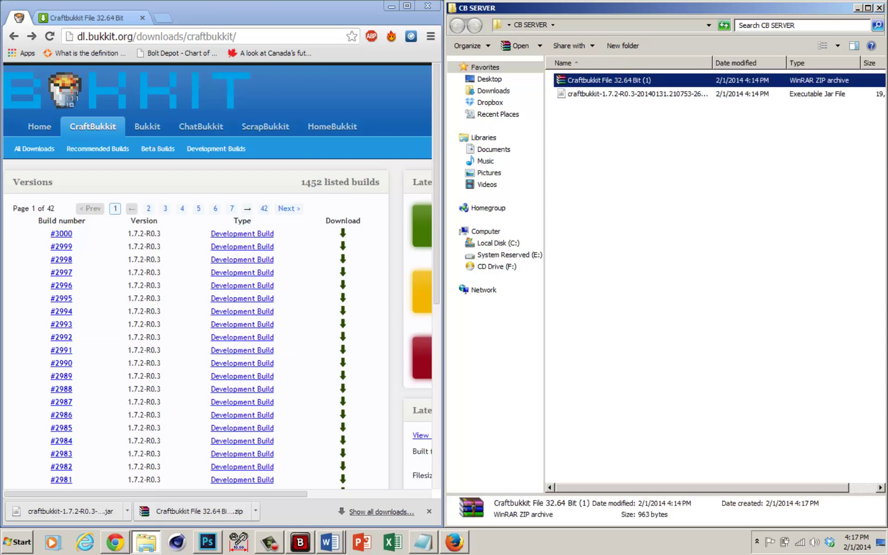
- Extract the Craftbukkit File 32.64 Bit (1) archive to its own subfolder and delete the archive
right_click(635, 78)
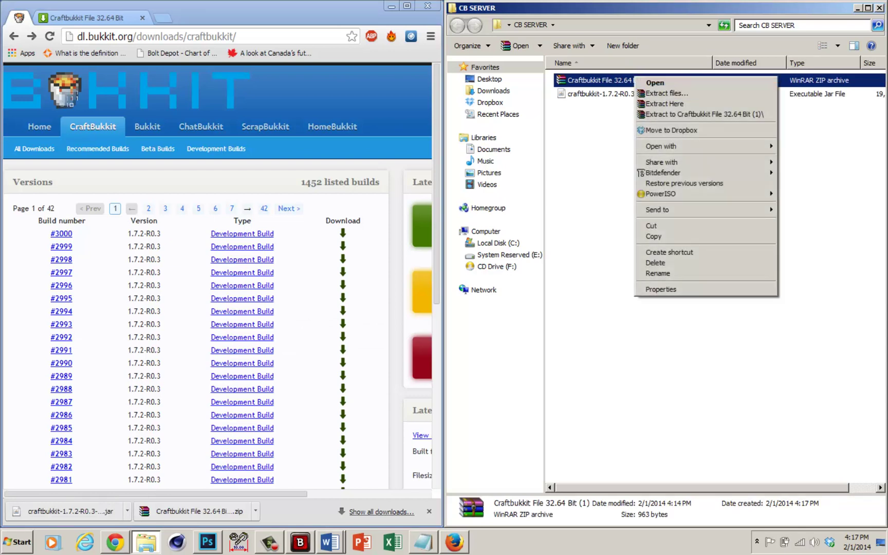
left_click(704, 114)
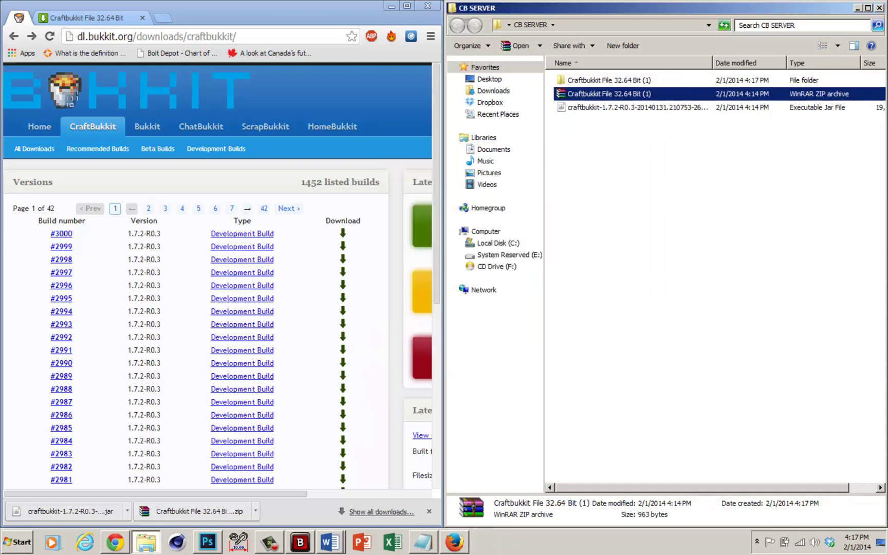
key("Delete")
key("Return")
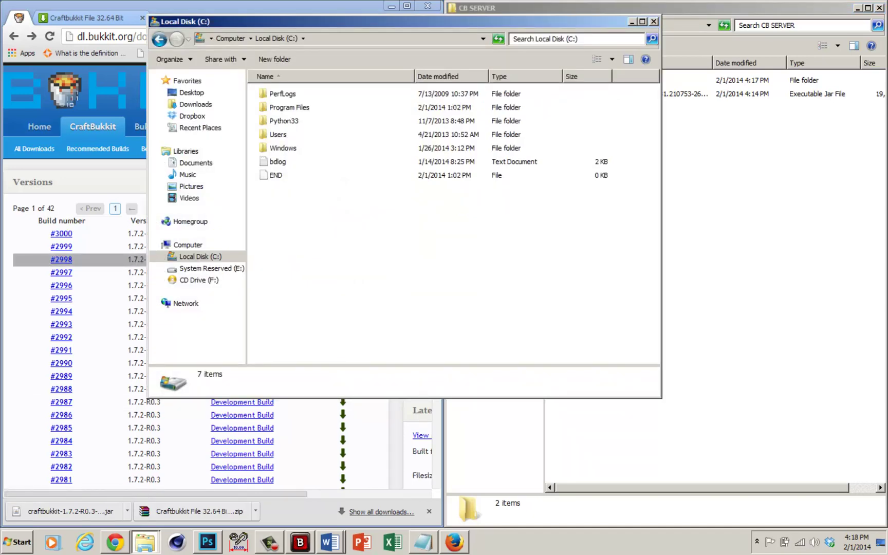
- Look at Program Files on Local Disk (C:) and search the drive for "ProgramFiles(x86)"
left_click(290, 107)
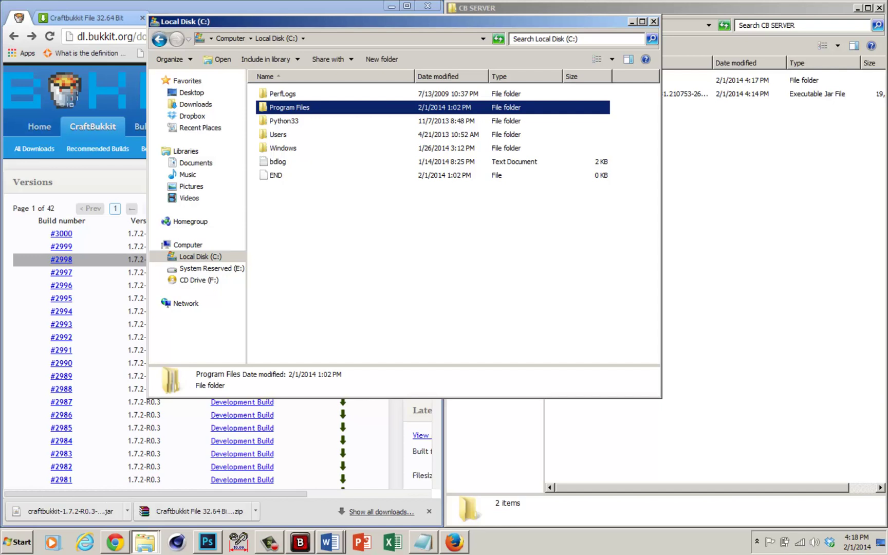
key("ctrl+e")
type("ProgramF")
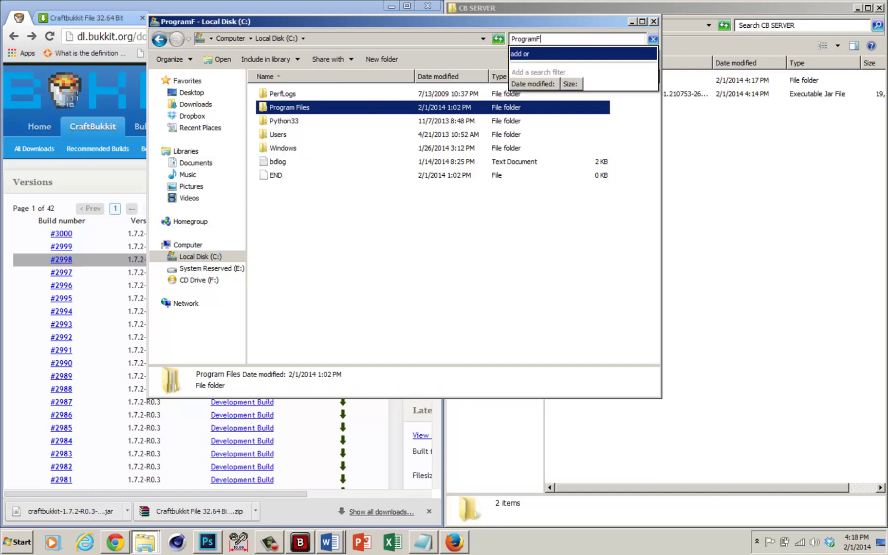
type("iles(x86)")
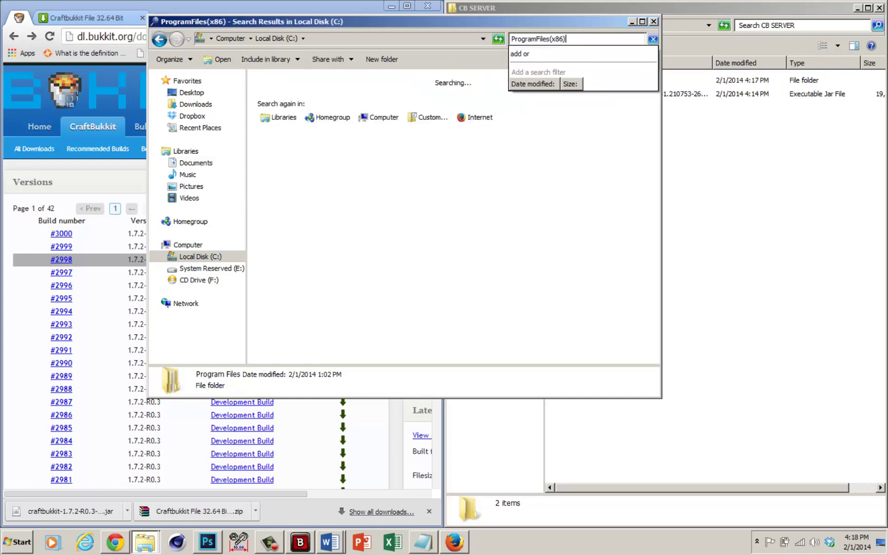
- Open the 32-bit folder inside the extracted Craftbukkit folder in CB SERVER and move StartServer to the desktop
right_click(683, 95)
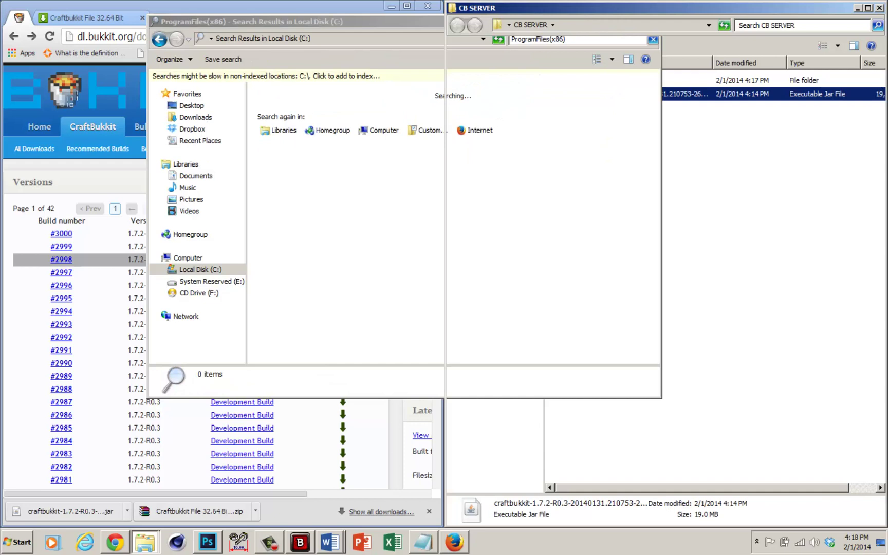
left_click(609, 80)
double_click(609, 80)
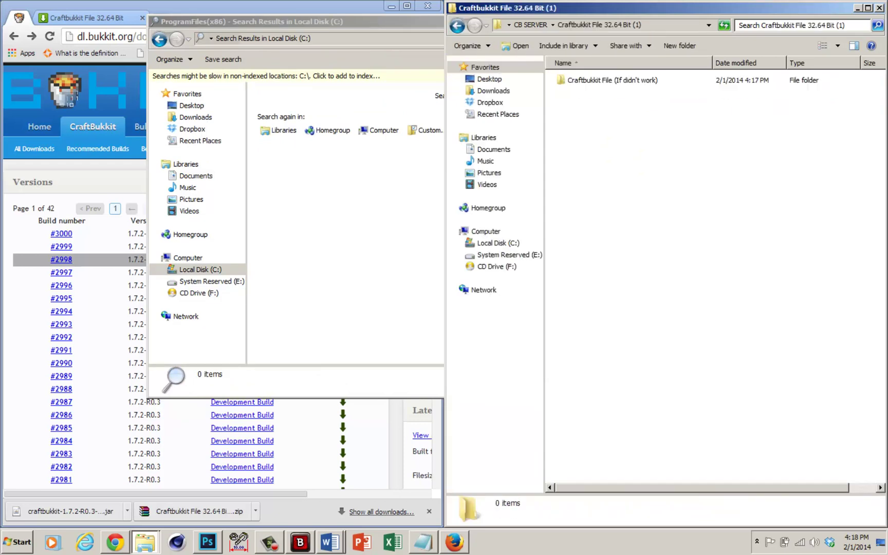
left_click(612, 79)
double_click(612, 79)
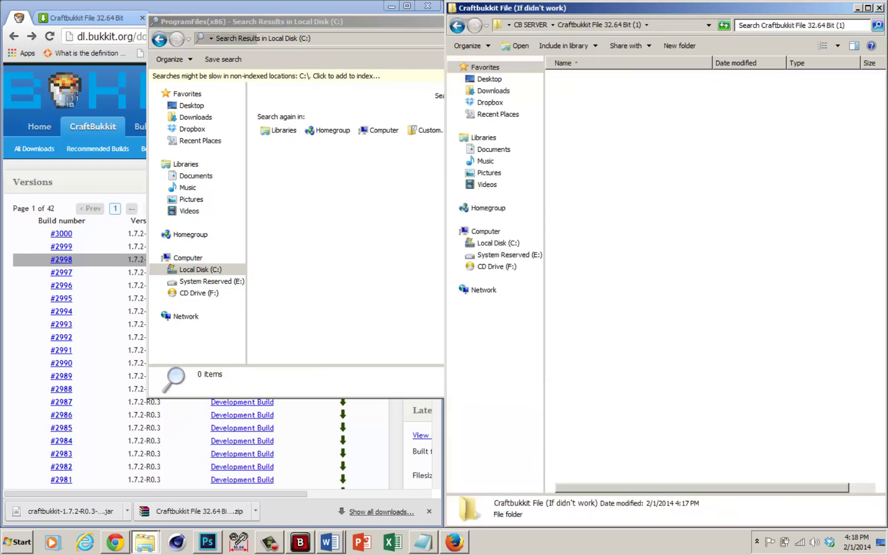
left_click(577, 94)
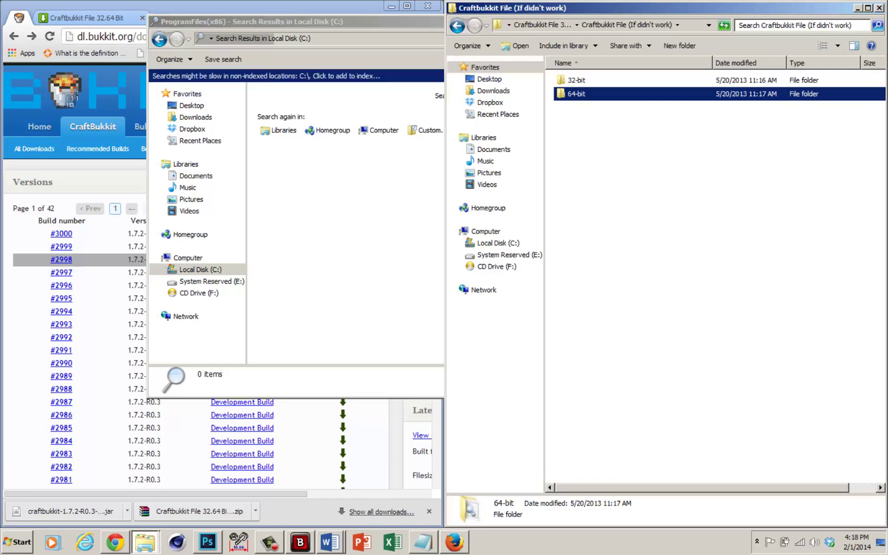
left_click(577, 80)
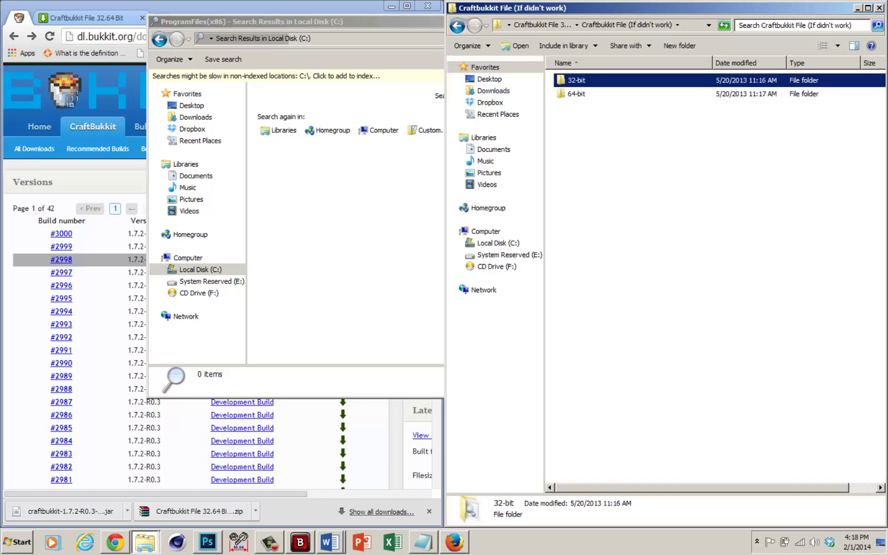
double_click(576, 80)
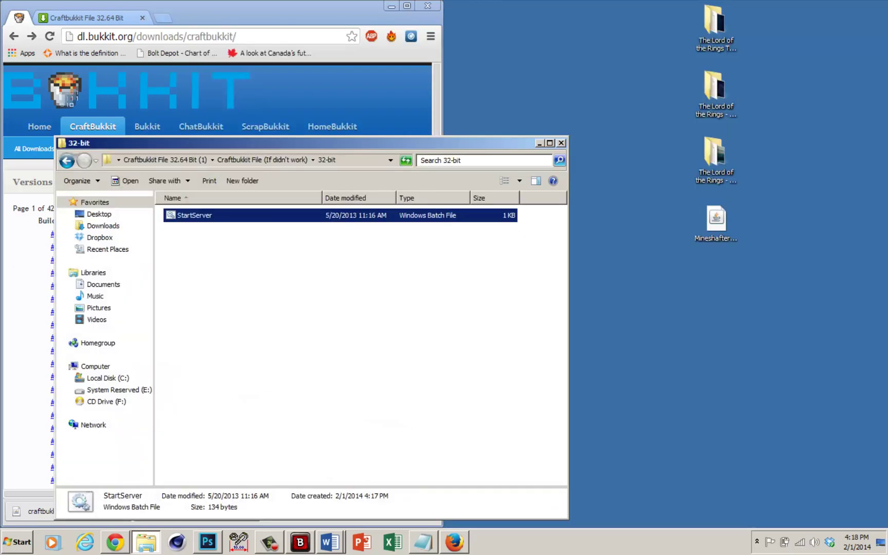
left_click_drag(194, 215, 716, 289)
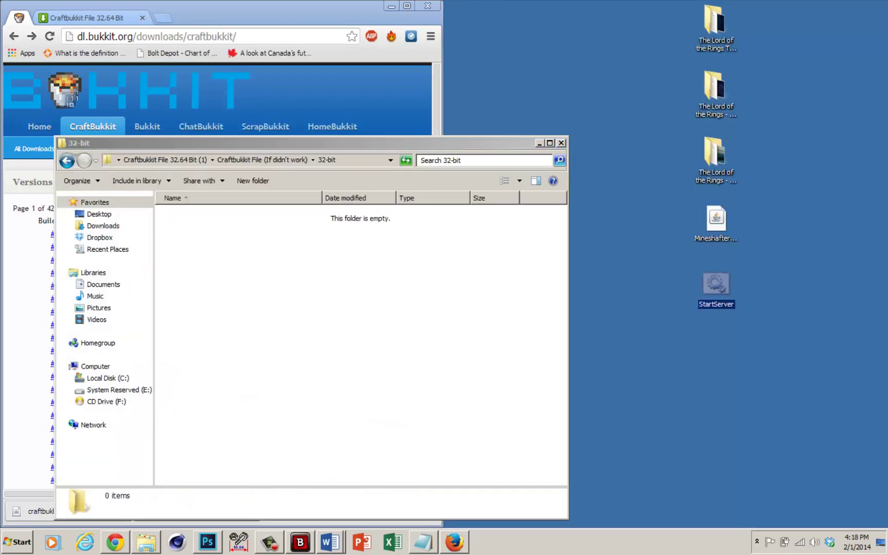
- Return to the CB SERVER folder and delete the extracted Craftbukkit File 32.64 Bit (1) folder
left_click(66, 161)
left_click(66, 160)
key("BackSpace")
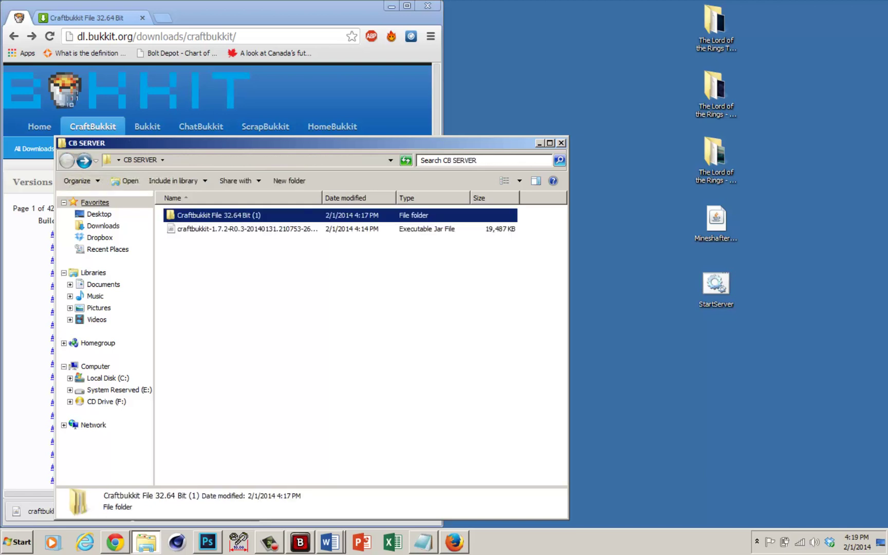
key("Delete")
key("Escape")
key("Return")
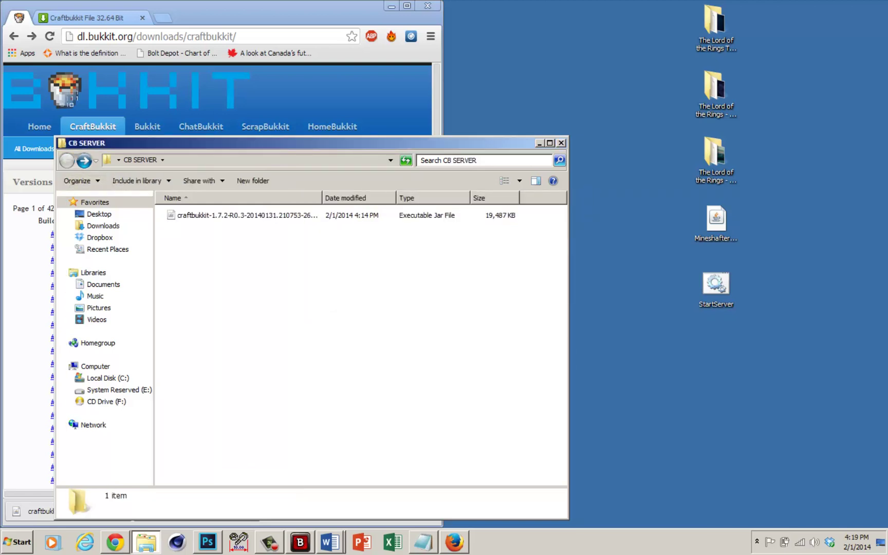
- Move StartServer from the desktop into the CB SERVER folder and open the batch file for editing in Notepad
left_click(716, 285)
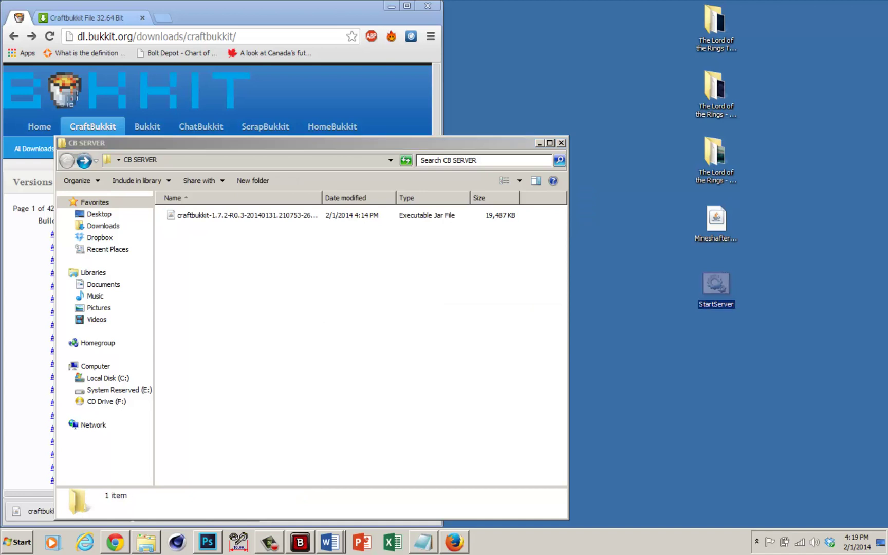
left_click_drag(716, 285, 293, 239)
right_click(226, 229)
left_click(246, 234)
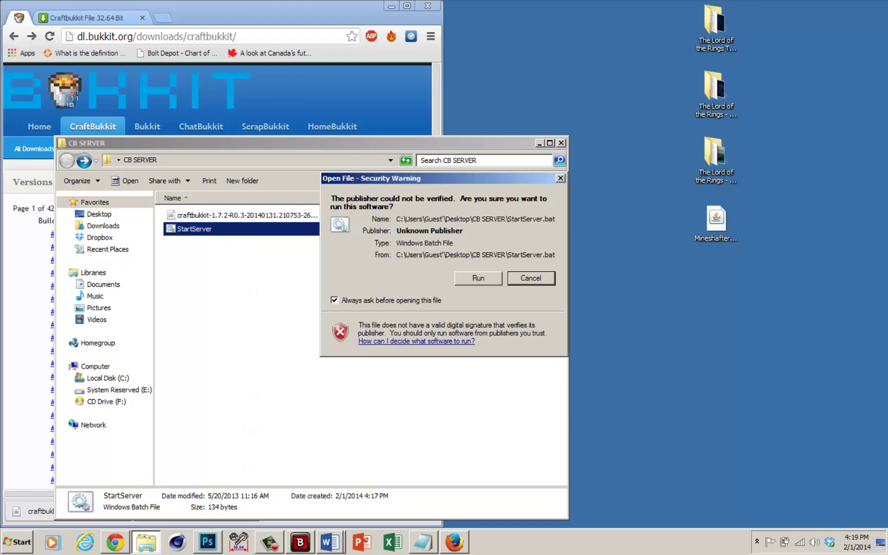
left_click(477, 278)
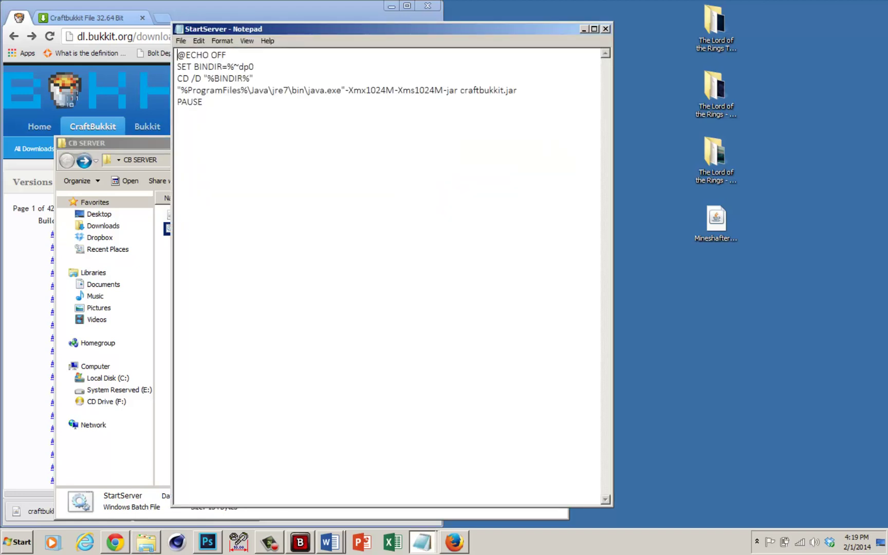
- Try inserting "(x86)" after ProgramFiles in the script's Java path and remove it again
left_click_drag(206, 90, 304, 91)
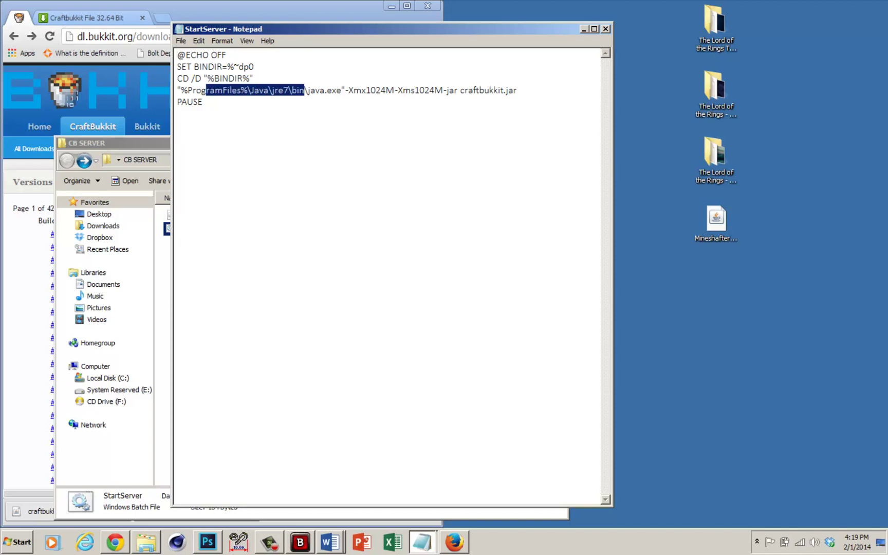
left_click(241, 90)
type("(x86)")
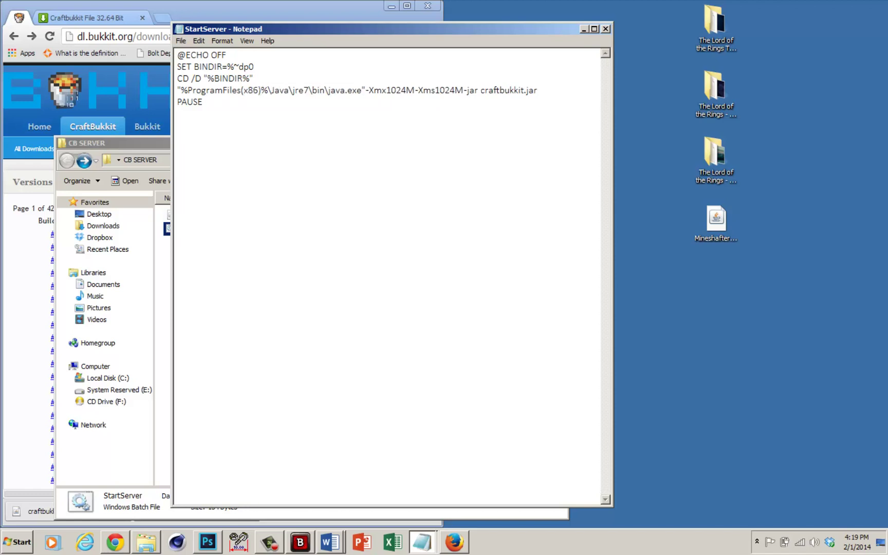
key("BackSpace")
key("BackSpace")
key("BackSpace")
key("BackSpace")
key("BackSpace")
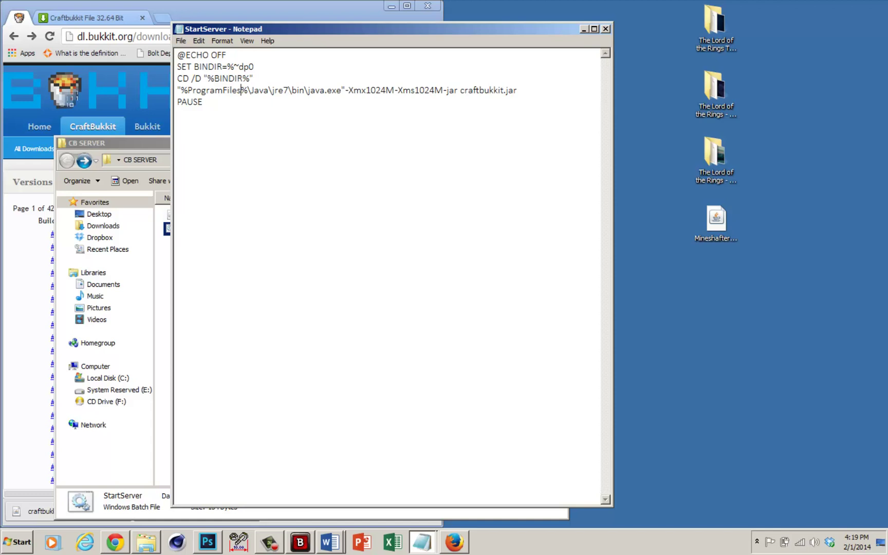
- Rename the CraftBukkit jar file in CB SERVER to craftbukkit, matching the jar name in the script
left_click_drag(392, 29, 587, 189)
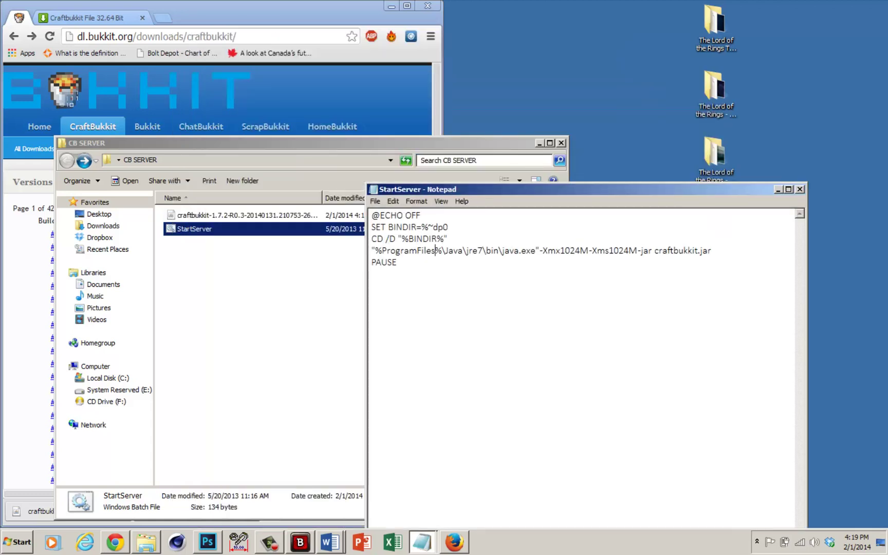
left_click_drag(654, 251, 711, 250)
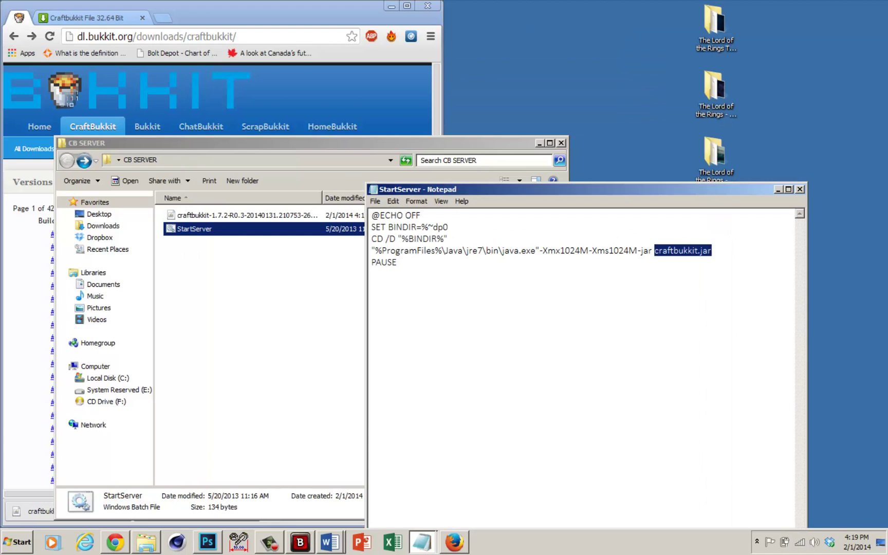
left_click(261, 215)
right_click(261, 215)
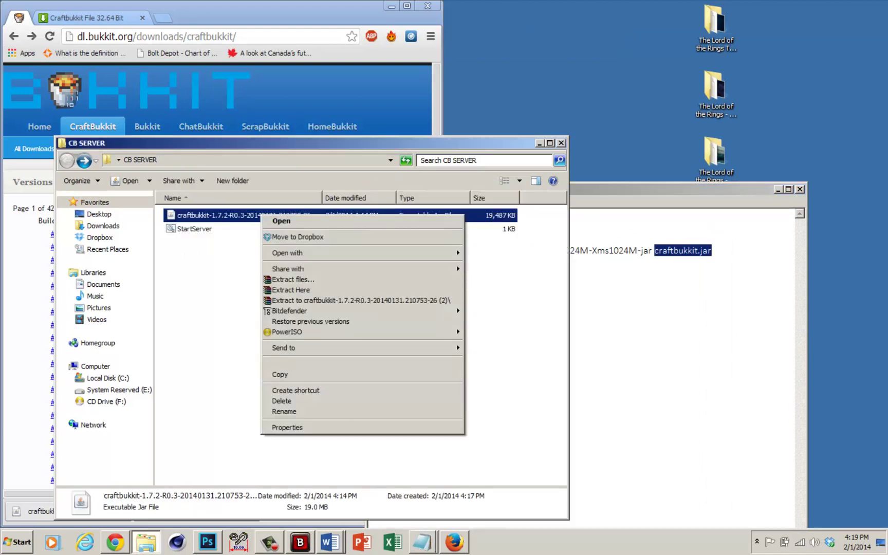
left_click(284, 411)
type("craftbukkit")
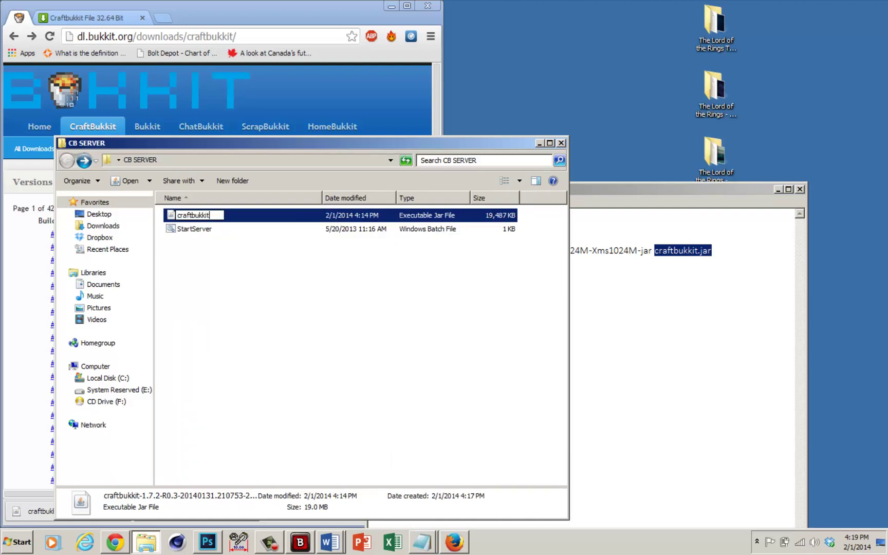
key("Return")
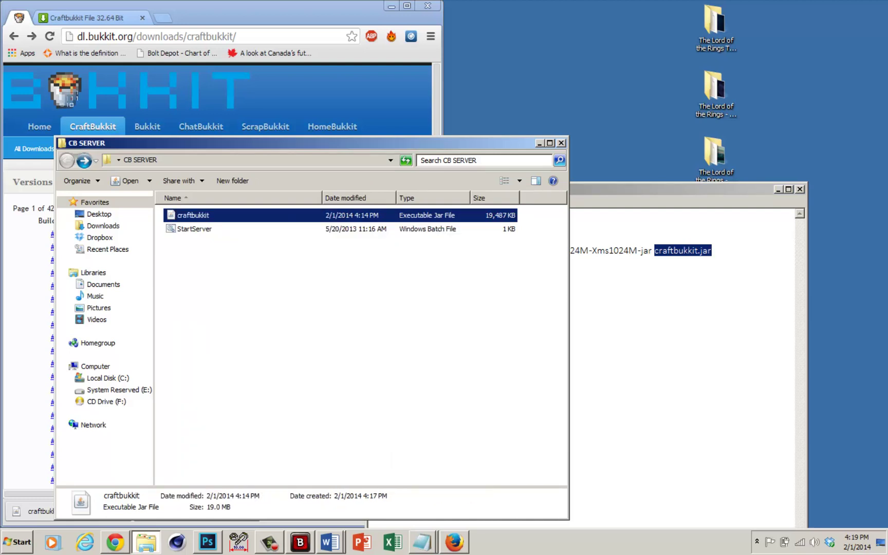
- Set both the Xmx and Xms memory values in the StartServer script to 512M
left_click(617, 262)
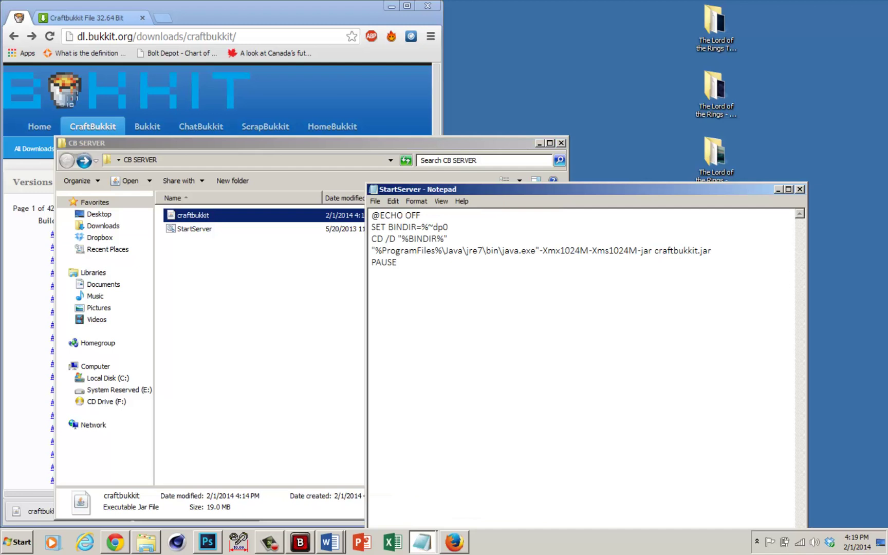
left_click_drag(560, 250, 579, 250)
type("512")
key("Right")
key("Right")
key("Right")
key("Right")
key("Right")
key("Delete")
key("Delete")
key("Delete")
key("Delete")
type("512")
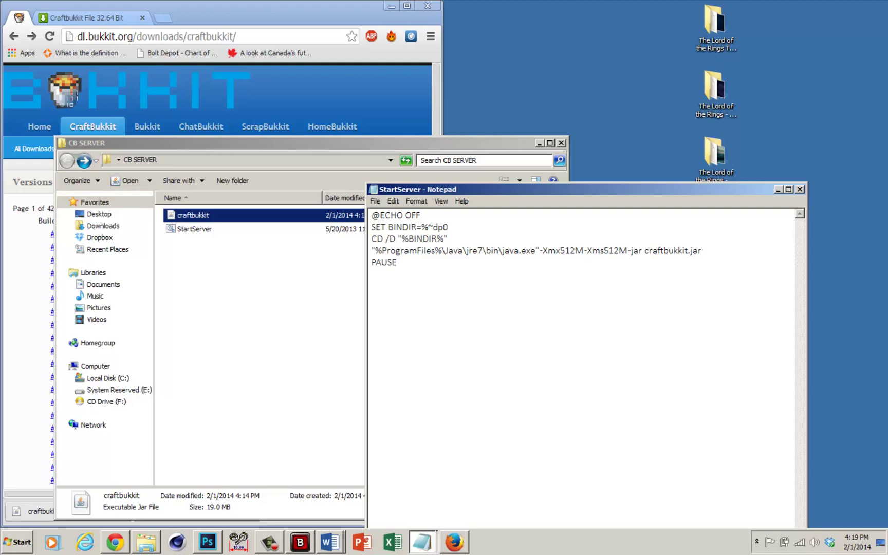
- Save the StartServer batch file and close Notepad
left_click_drag(600, 250, 619, 250)
left_click_drag(560, 251, 570, 250)
left_click(374, 201)
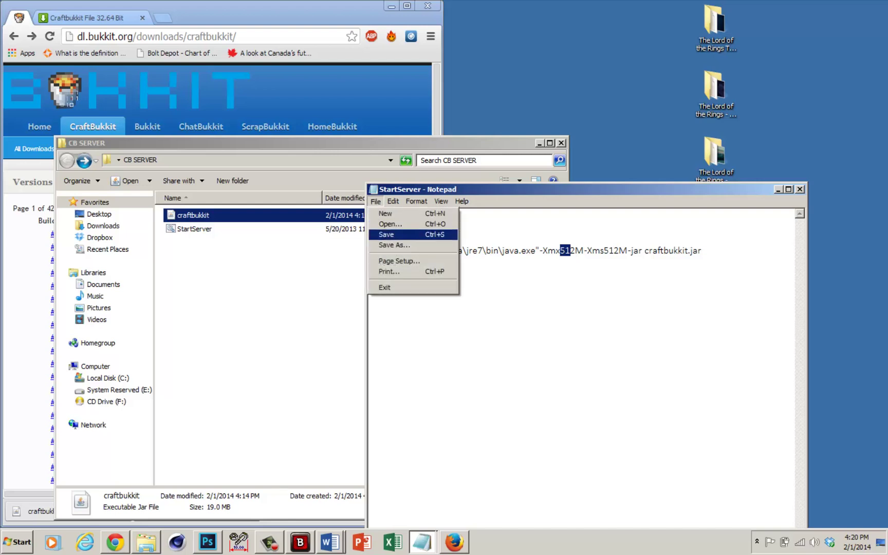
left_click(396, 234)
key("alt+F4")
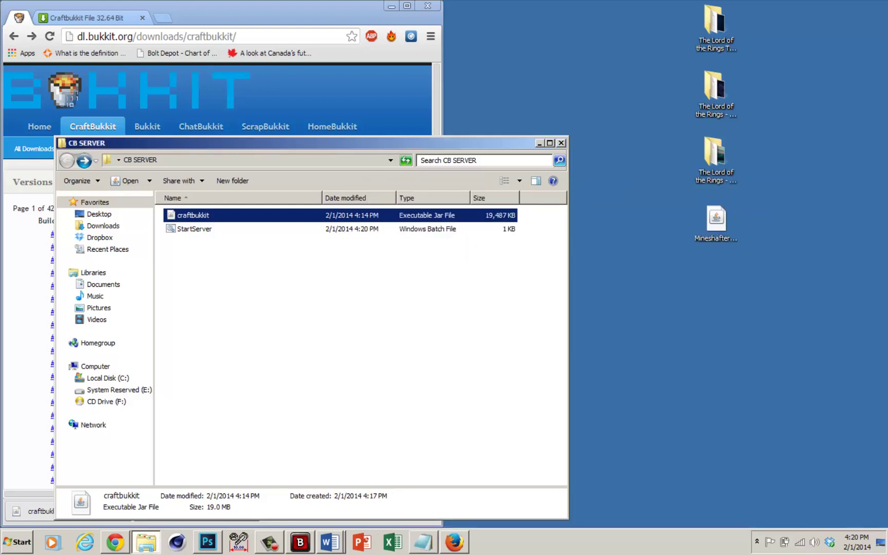
- Run the StartServer batch file to generate the server files, then close its console window
left_click(194, 229)
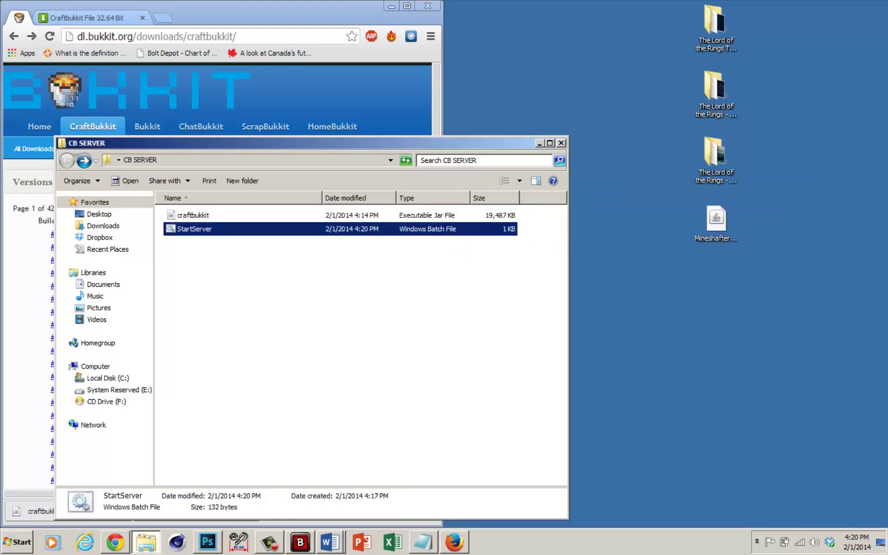
right_click(345, 229)
left_click(367, 235)
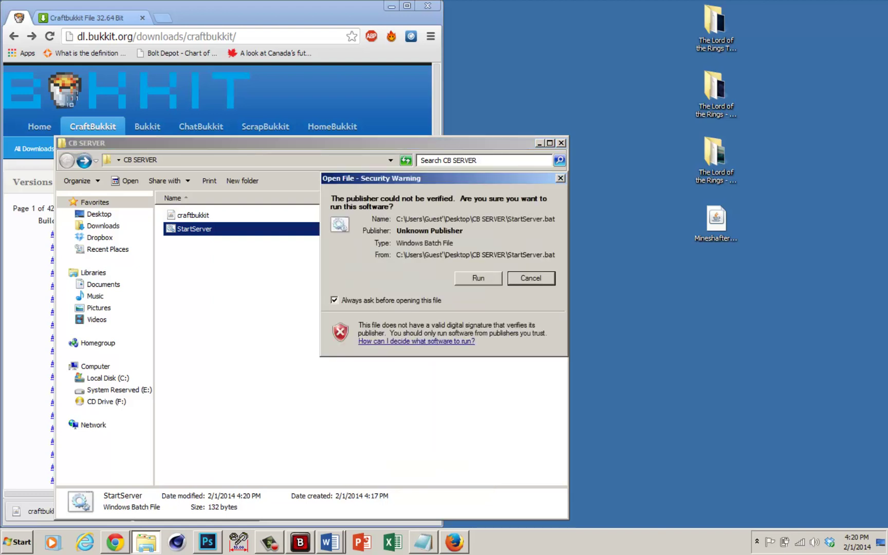
left_click(477, 278)
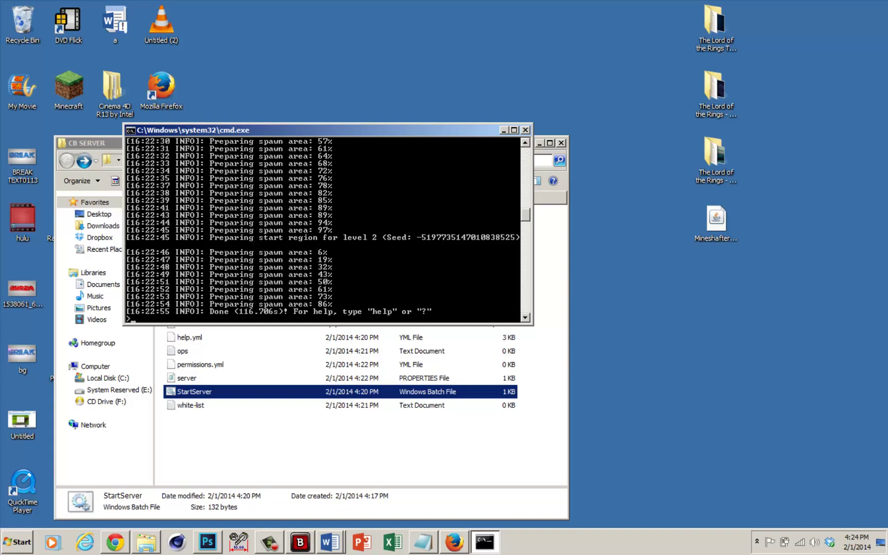
left_click(234, 447)
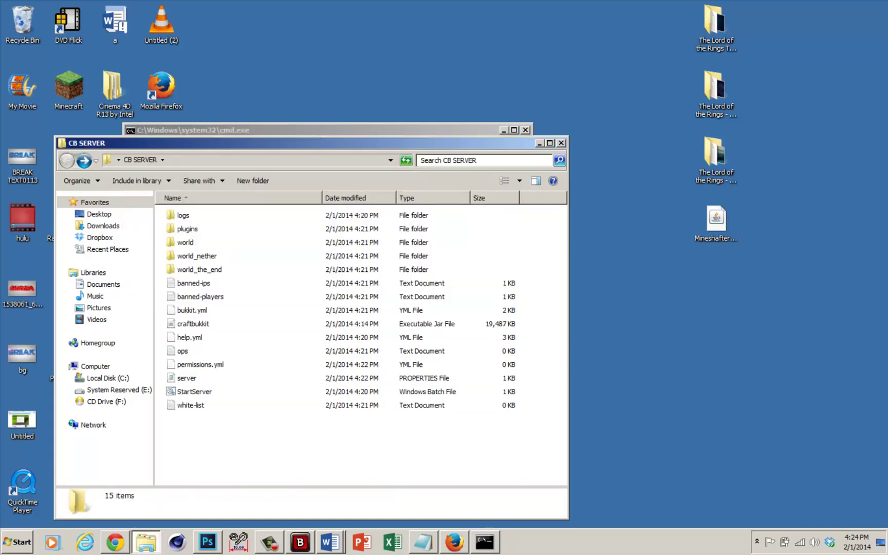
key("alt+Tab")
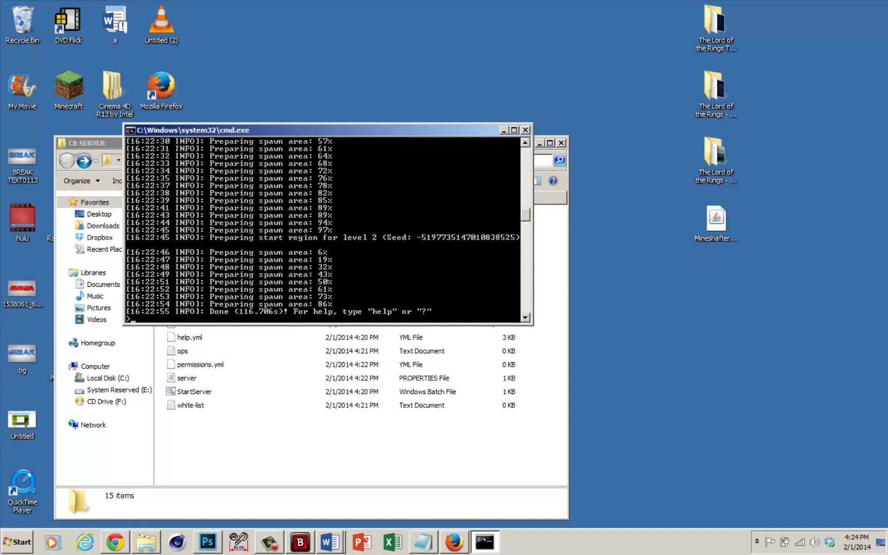
left_click(525, 129)
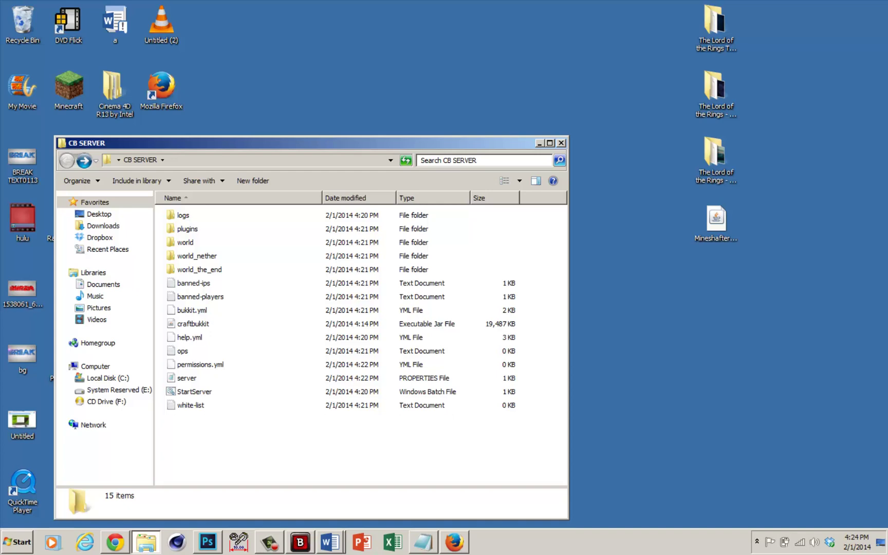
- Confirm Notepad as the program for the server PROPERTIES file in CB SERVER and open the file
left_click(193, 323)
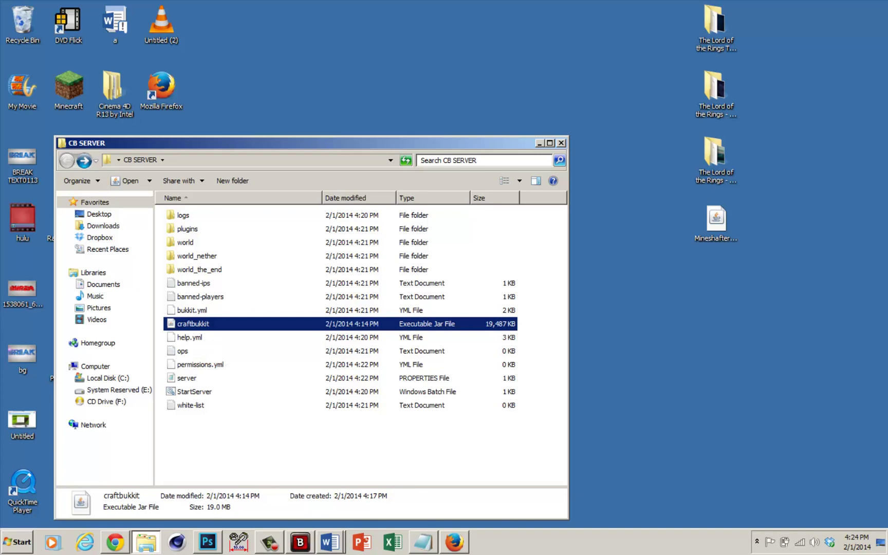
key("Up")
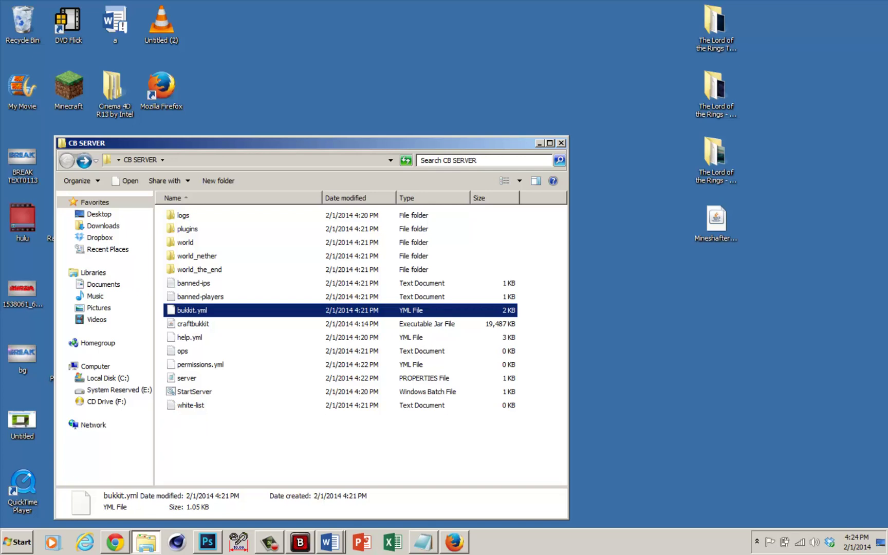
left_click(186, 378)
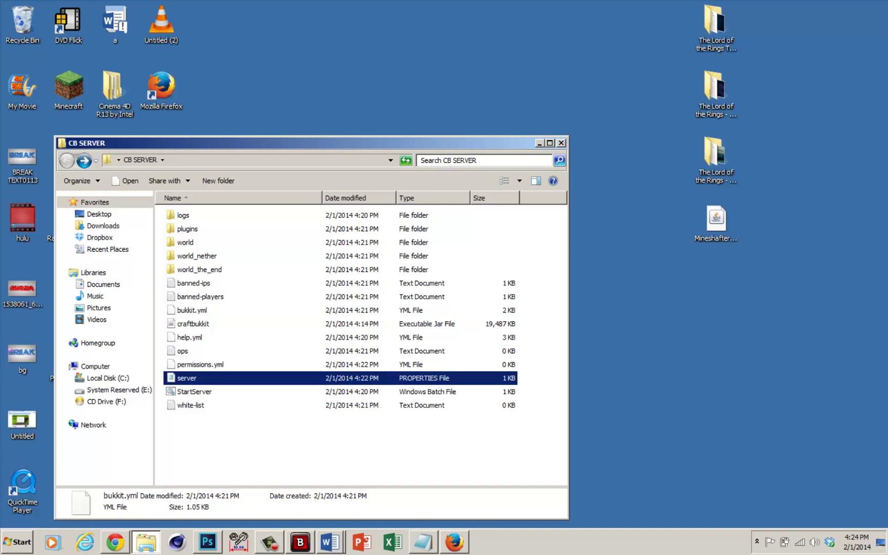
right_click(186, 378)
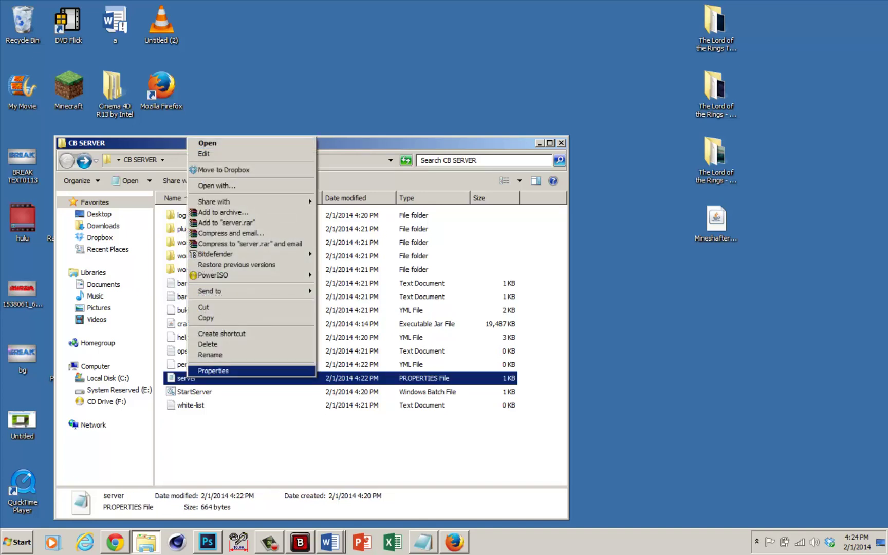
left_click(213, 370)
left_click(364, 309)
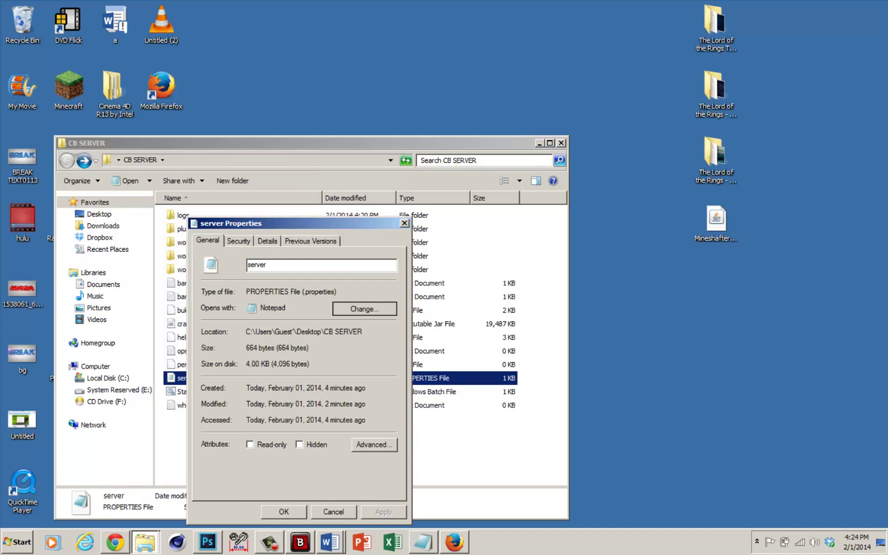
key("Return")
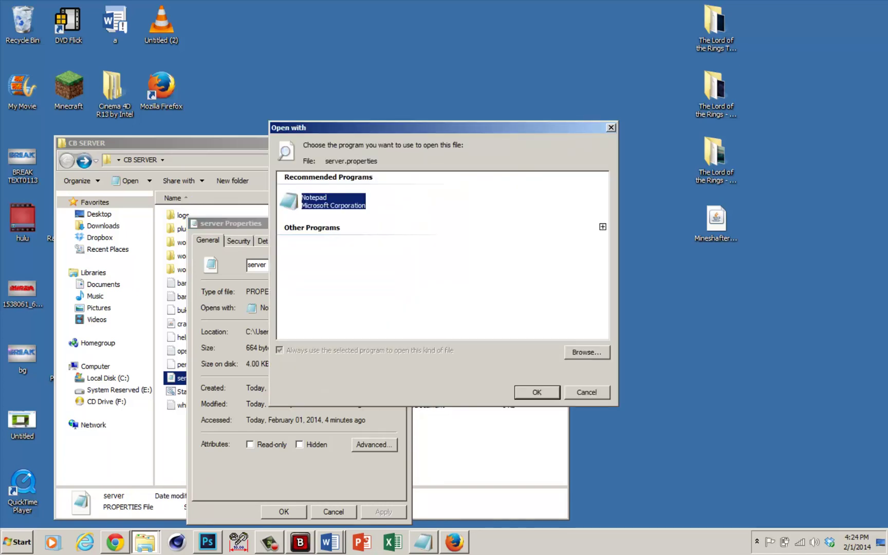
key("Return")
key("Escape")
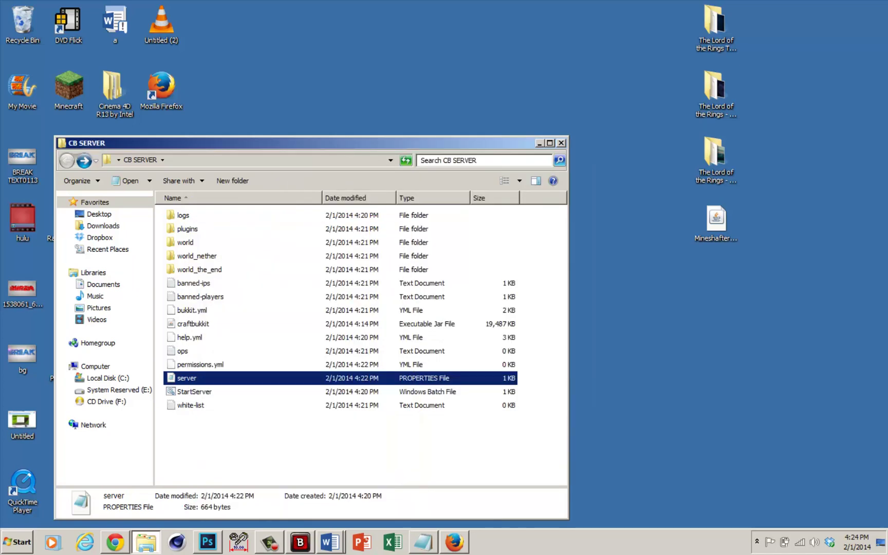
key("Return")
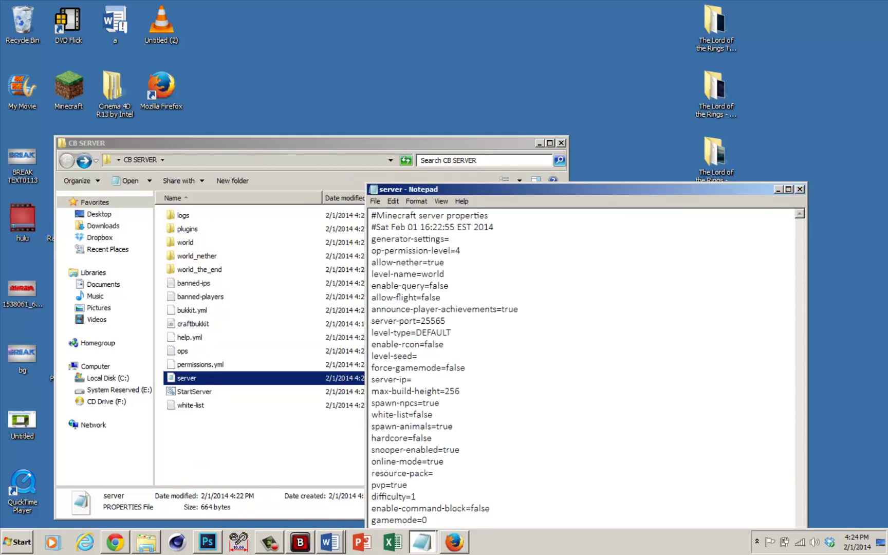
- Examine the server properties settings, including generator-settings, allow-nether, level-name, server-port and level-seed
left_click(450, 239)
left_click(461, 250)
left_click(450, 239)
left_click_drag(444, 262, 421, 274)
left_click(441, 297)
left_click(445, 320)
left_click(417, 356)
left_click_drag(465, 368, 447, 368)
left_click_drag(586, 189, 565, 118)
left_click_drag(408, 366, 401, 366)
left_click(413, 401)
left_click_drag(387, 414, 382, 413)
- Set difficulty to 4 and gamemode to survival in the server properties
left_click(396, 425)
key("shift+Left")
type("4")
key("shift+Left")
type("survival")
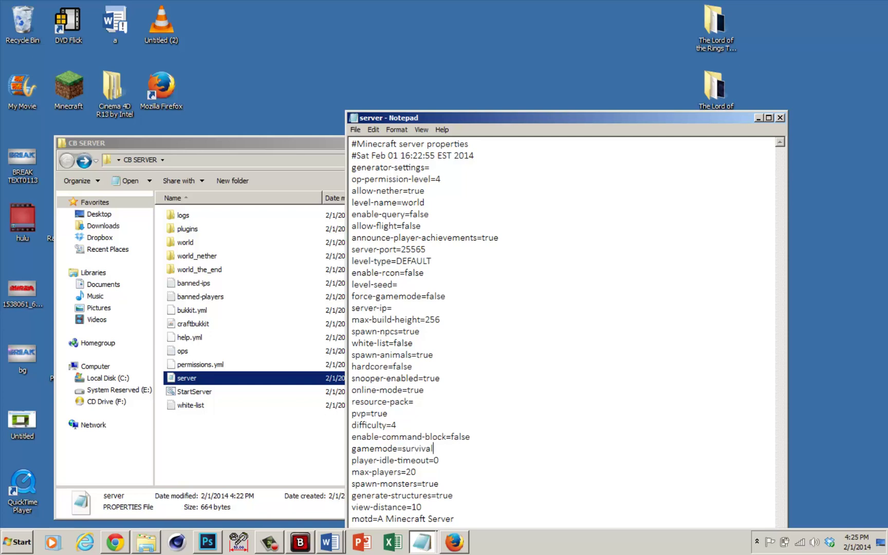
- Replace the motd text in the server properties with "My CB SERVER"
left_click_drag(565, 118, 565, 99)
left_click_drag(453, 500, 386, 500)
key("shift+Left")
key("shift+Left")
type("My CB SERVER")
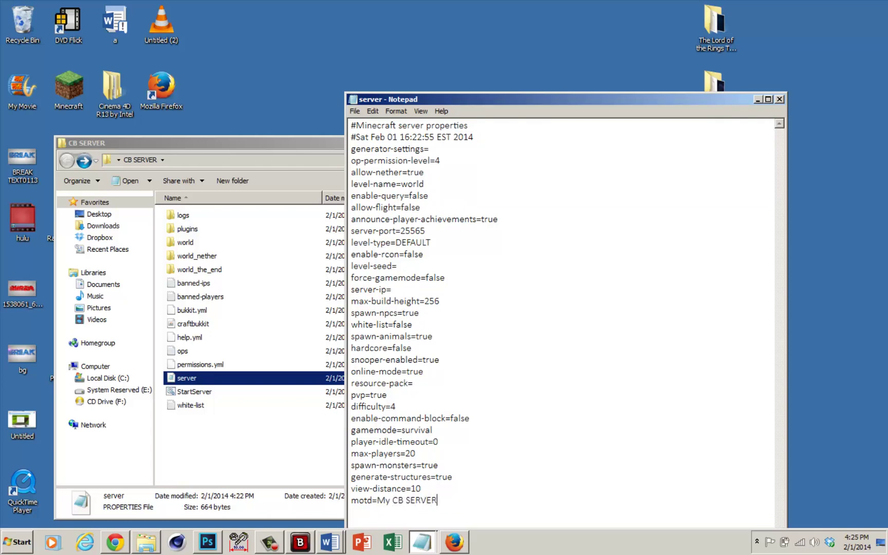
- Look up the computer's IP address with IpConfig in a command prompt and enter it as the server-ip value
left_click(391, 290)
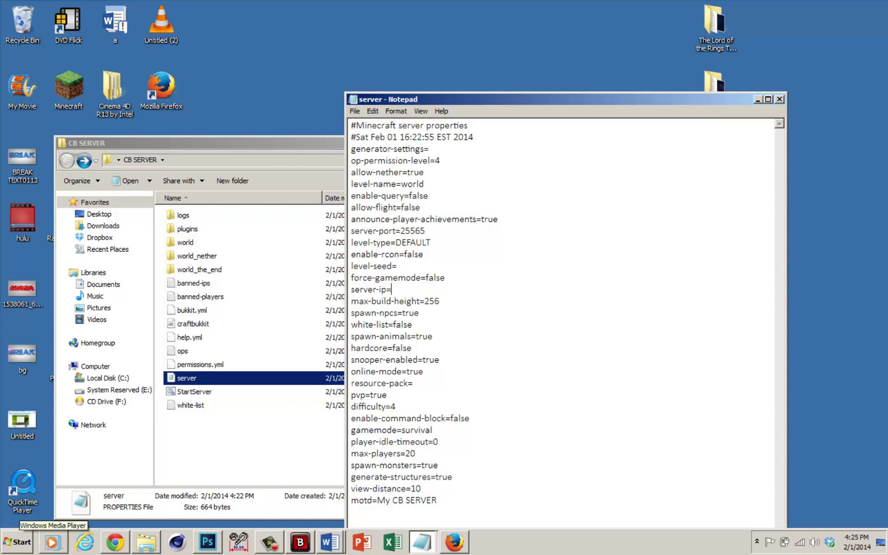
key("super+r")
type("cmd")
key("Return")
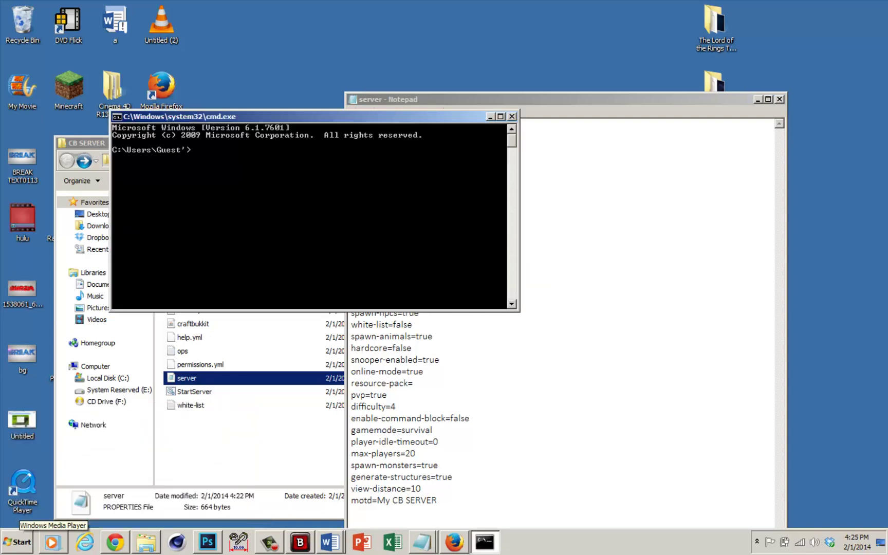
type("IpConfig")
key("Return")
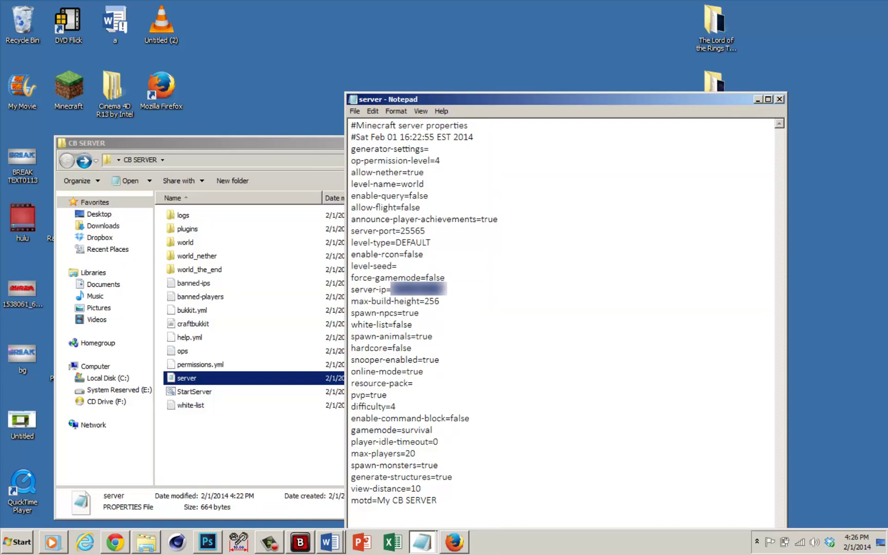
- Set online-mode to false in the server properties
left_click_drag(423, 372, 406, 371)
type("false")
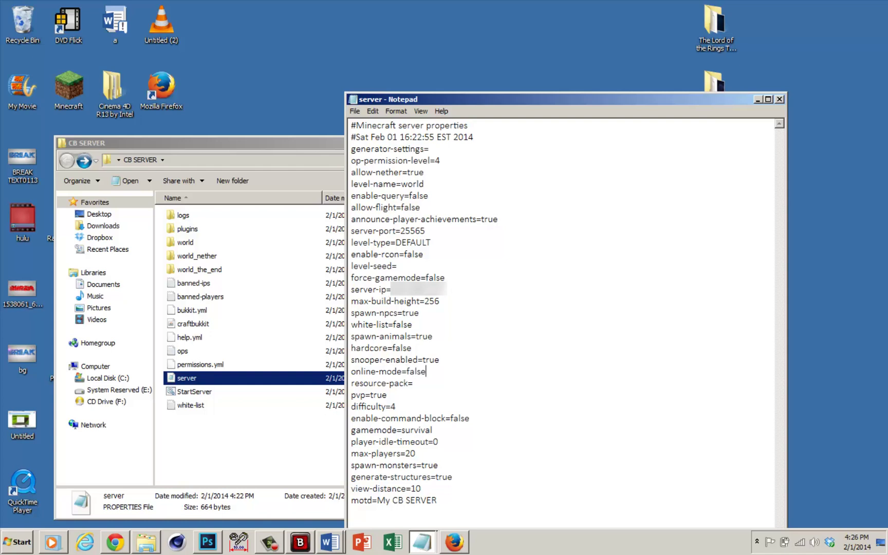
- Try changing the level-name value to "Good" and restore it to "world"
left_click_drag(424, 184, 402, 184)
type("Good")
key("ctrl+shift+Left")
key("BackSpace")
type("world")
key("shift+Left")
key("shift+Left")
key("shift+Left")
key("shift+Left")
key("shift+Left")
- Save the server properties file and close Notepad
left_click(354, 111)
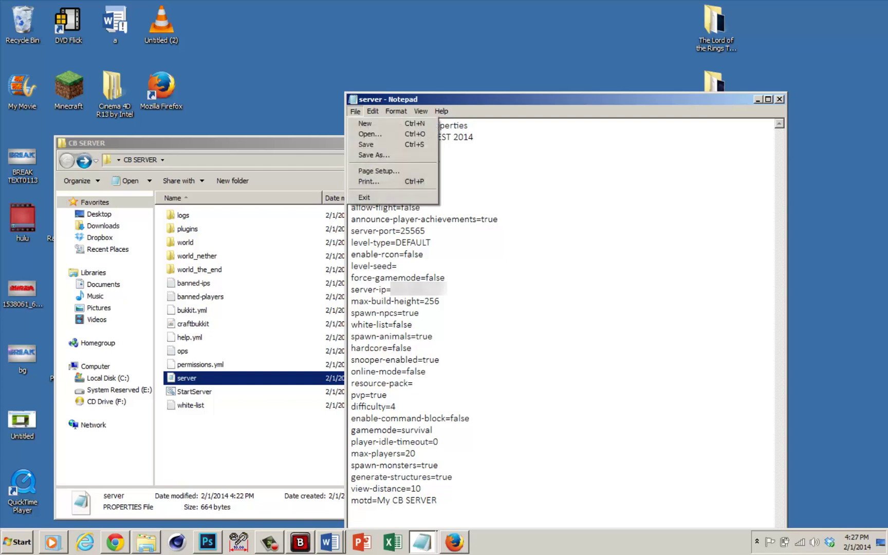
left_click(366, 144)
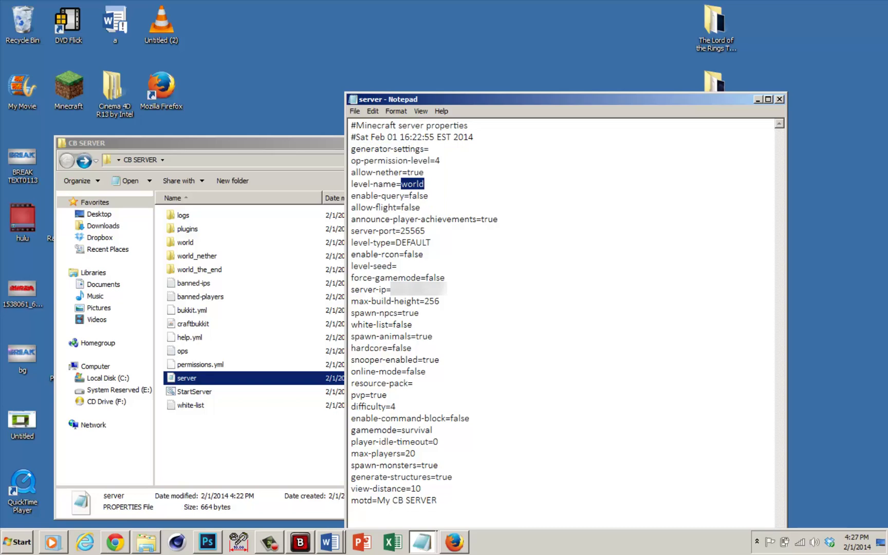
key("alt+F4")
- Run the StartServer batch file again to start the server with the edited properties
mouse_move(115, 542)
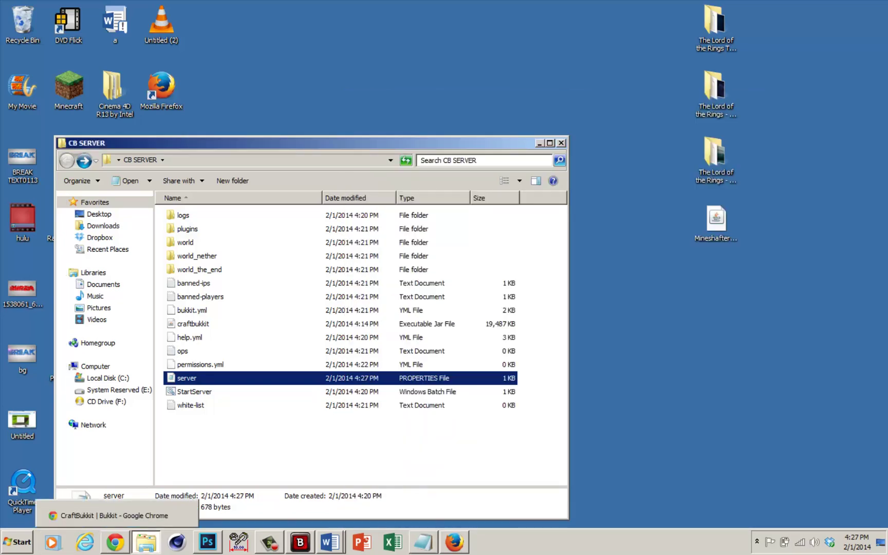
left_click(194, 392)
right_click(195, 392)
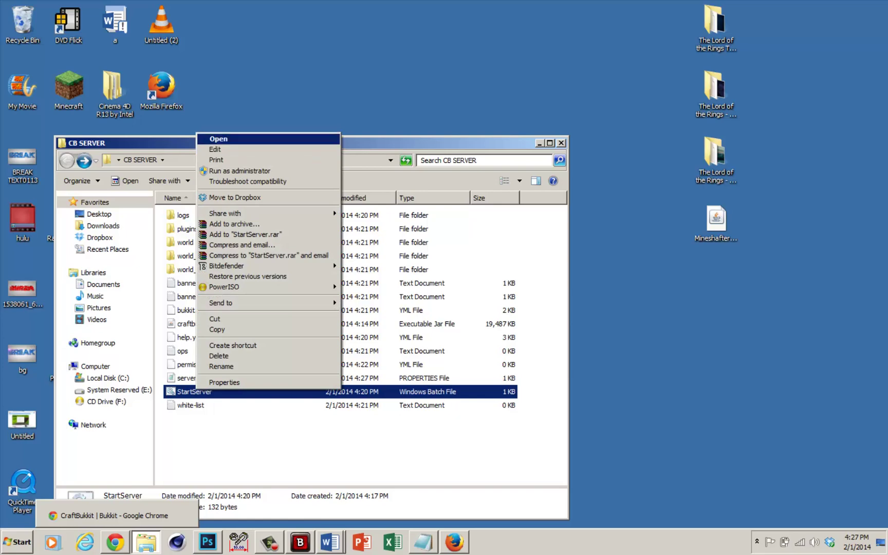
key("Return")
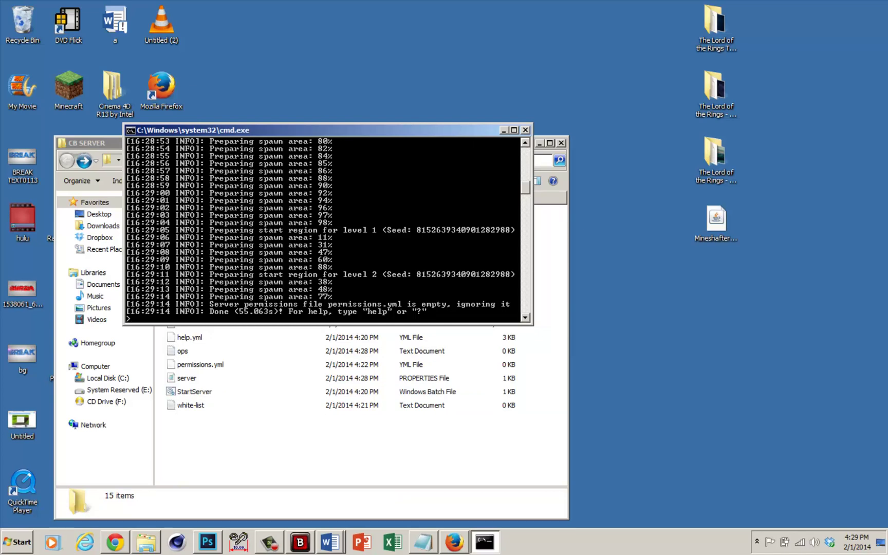
- Try adding a sample player name to the banned-players file, remove it and close the file without saving
key("alt+Tab")
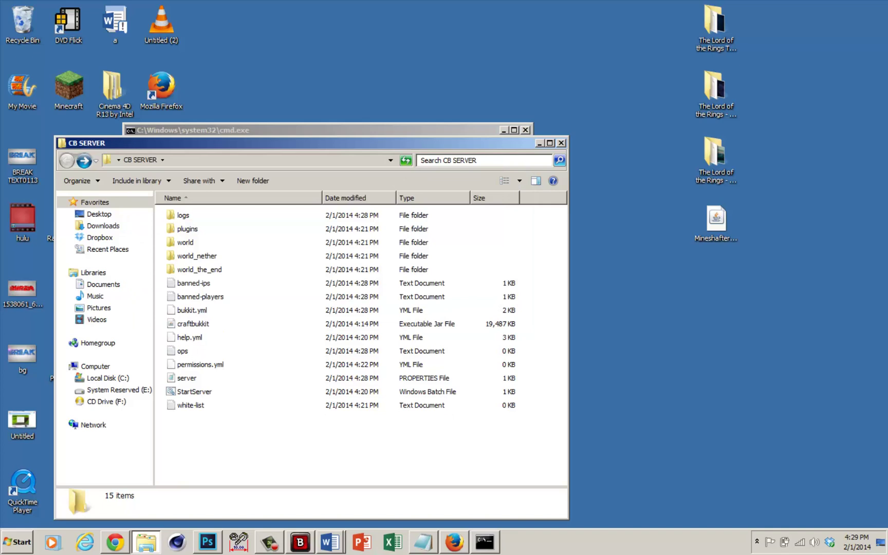
left_click(201, 296)
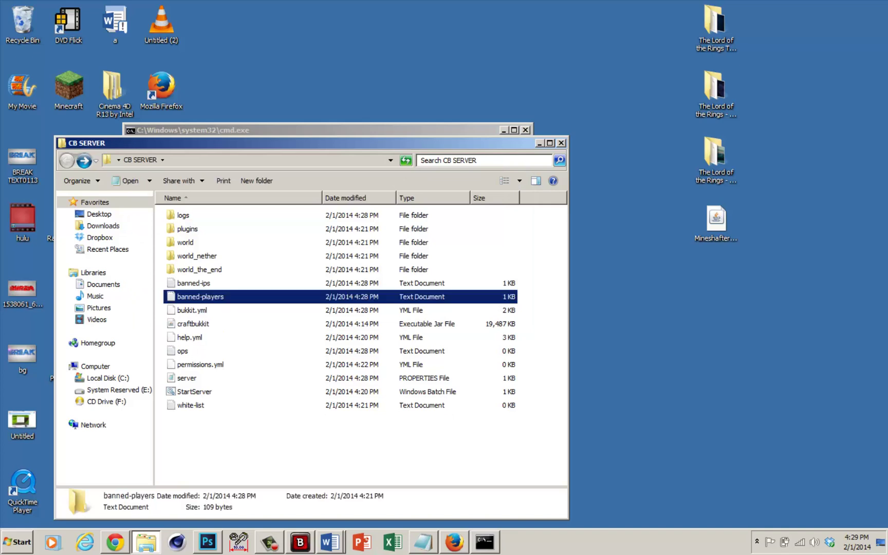
right_click(199, 296)
left_click(219, 49)
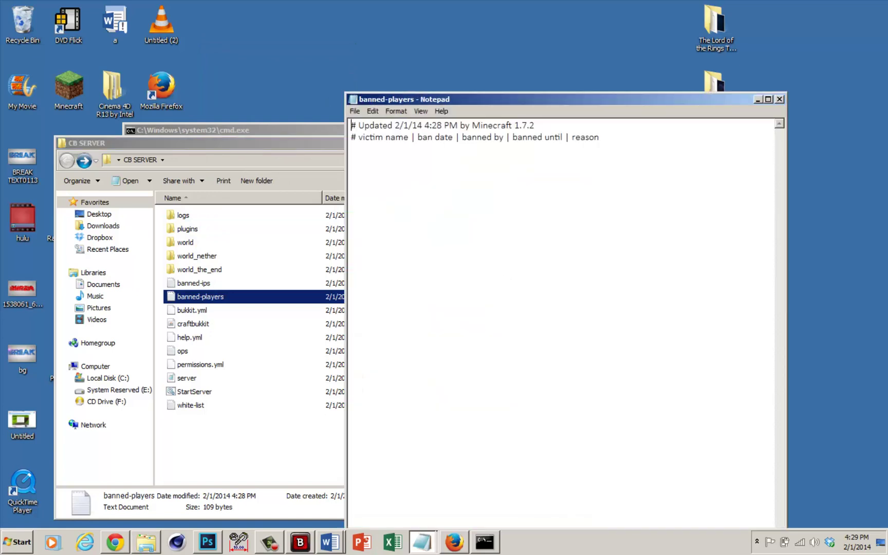
left_click(599, 137)
key("Return")
key("Return")
type("bob")
key("BackSpace")
key("BackSpace")
key("BackSpace")
key("alt+F4")
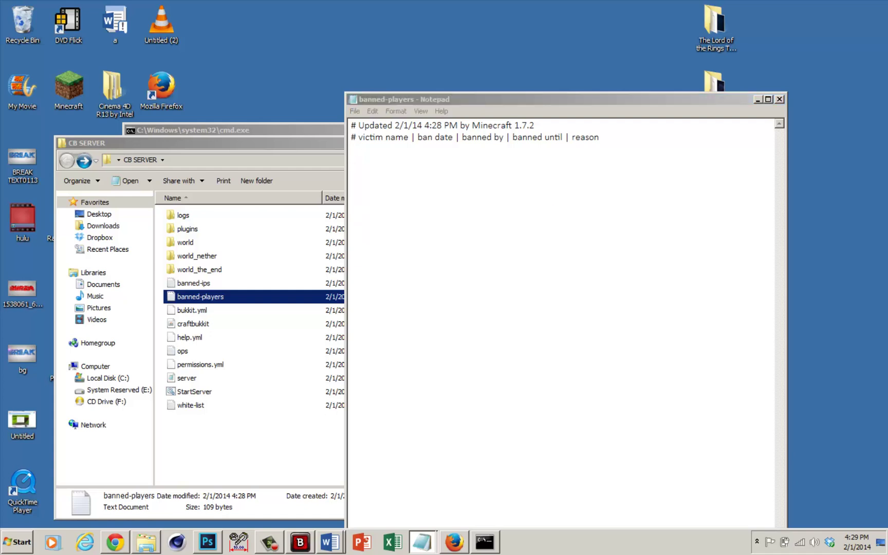
key("n")
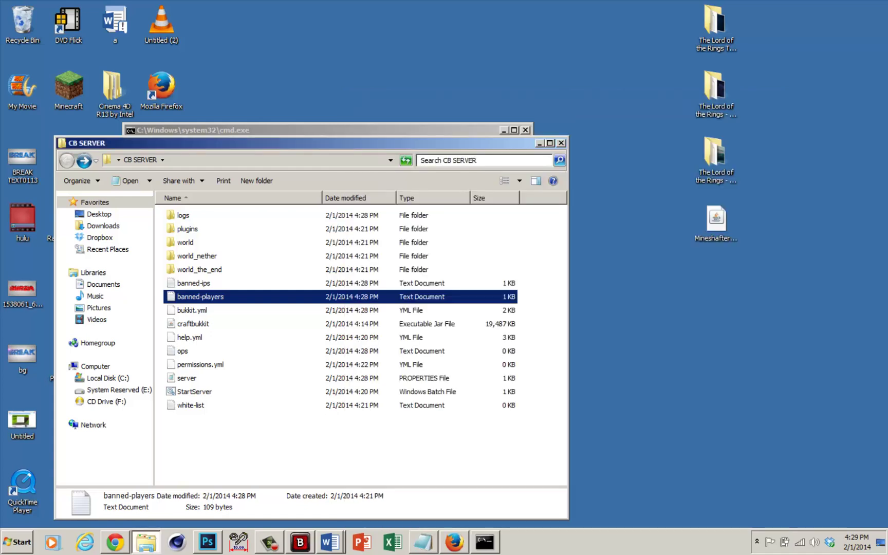
- Try listing two sample player names on separate lines in the white-list file and close it without saving
left_click(191, 405)
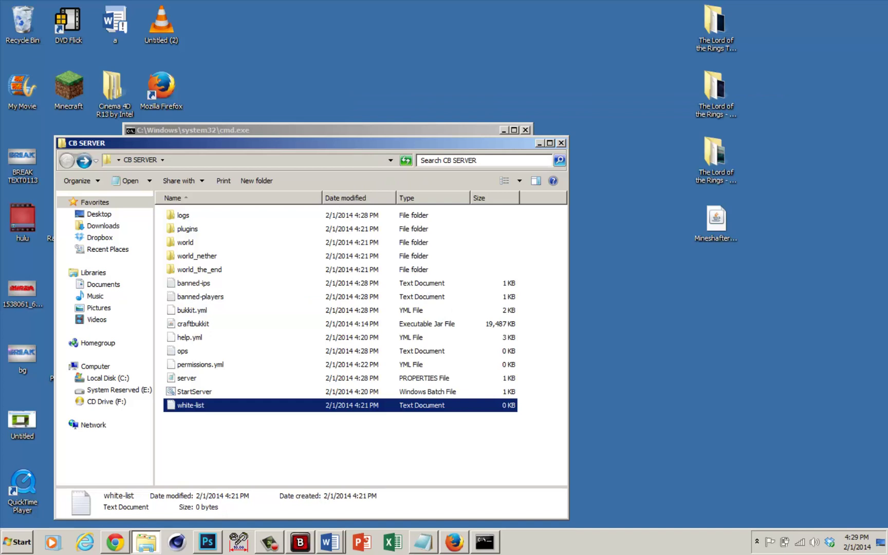
key("Return")
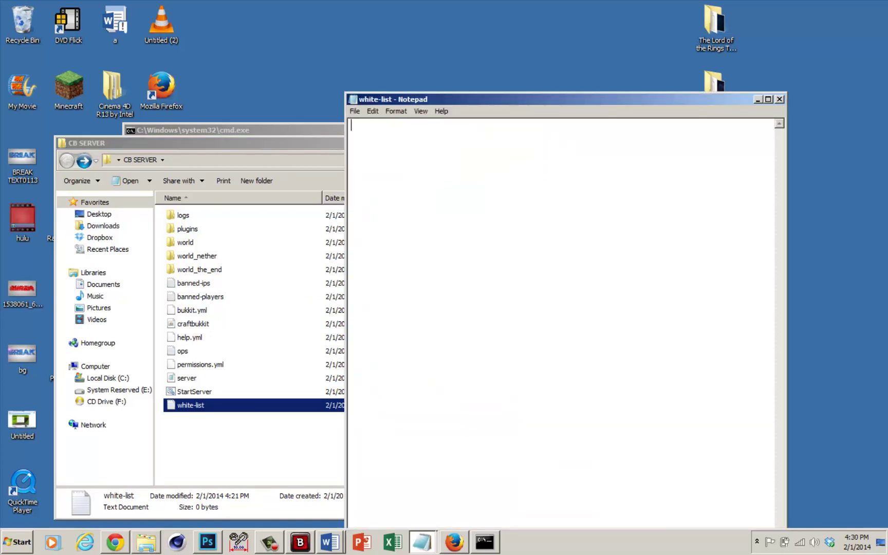
type("bob1")
key("Return")
type("bob2")
key("Return")
key("ctrl+a")
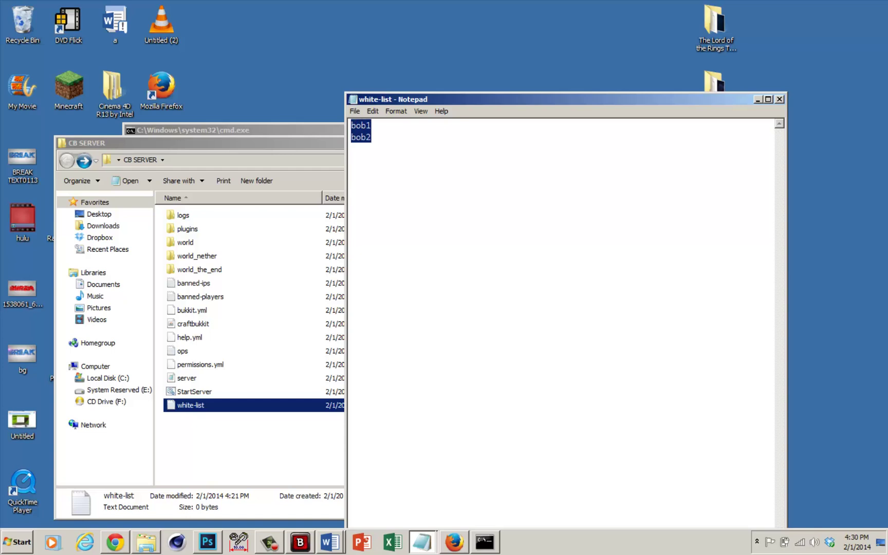
left_click(779, 99)
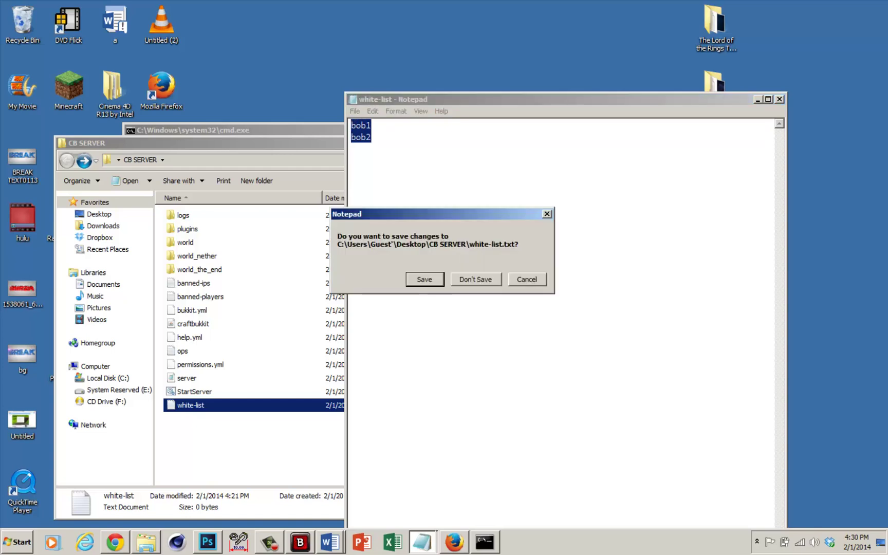
key("Tab")
key("Return")
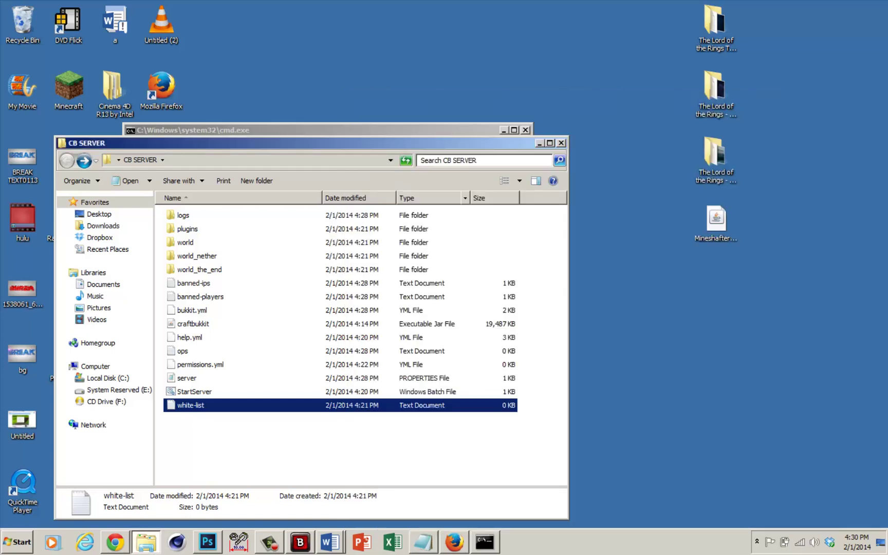
- Try listing the sample operators mainOP and mainOP2 on separate lines in the ops file and close it without saving
left_click(182, 351)
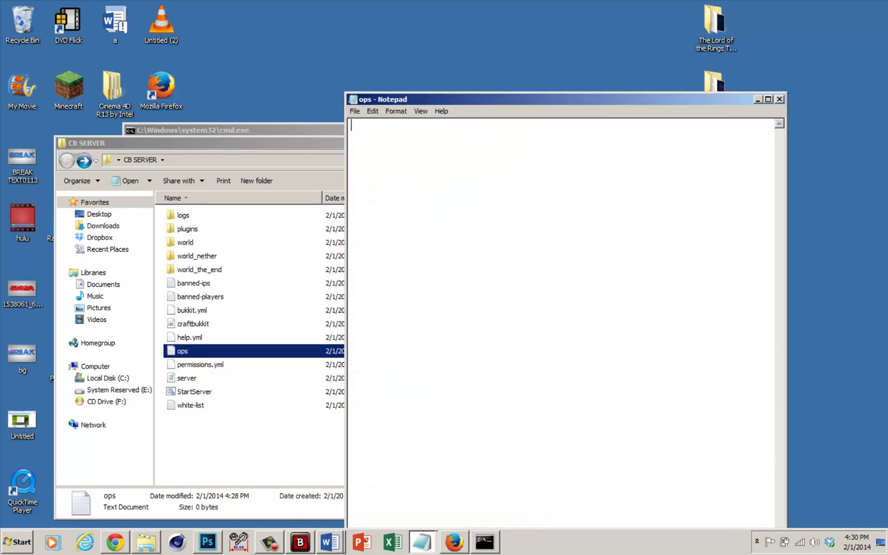
type("mainOP")
key("Return")
type("mainOP2")
key("ctrl+a")
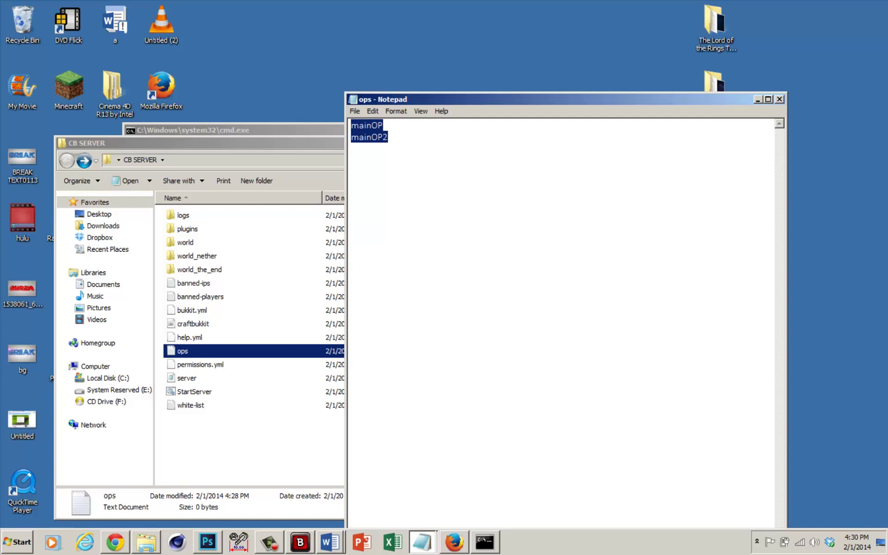
left_click(779, 100)
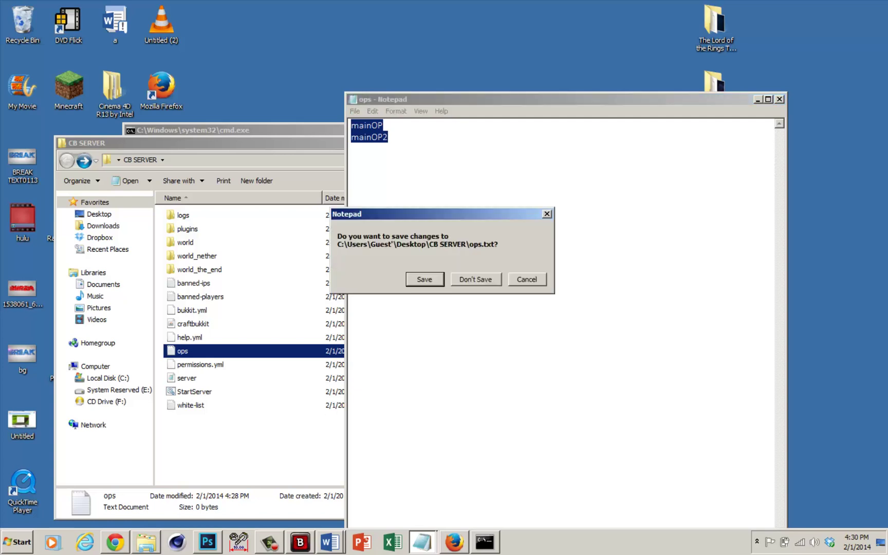
key("n")
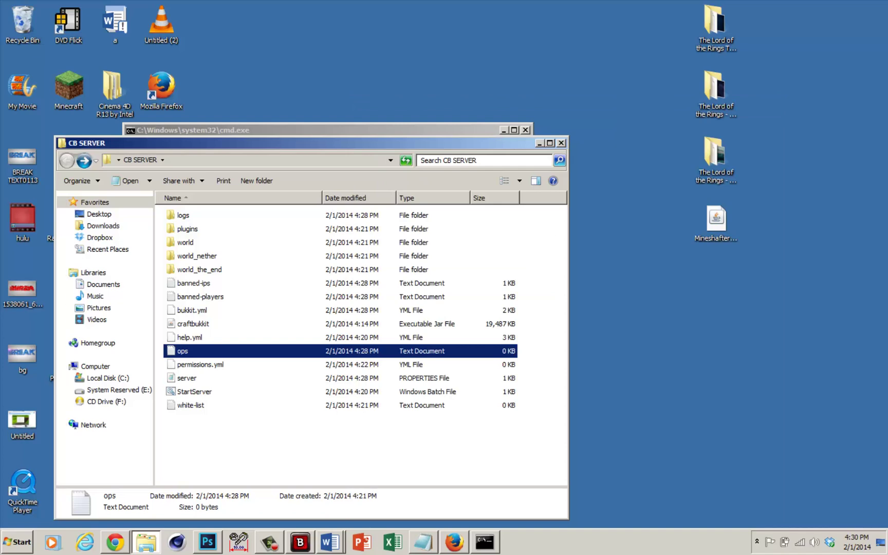
- Switch to Minecraft and begin a new multiplayer server entry with the server name CB SERVER
key("alt+Tab")
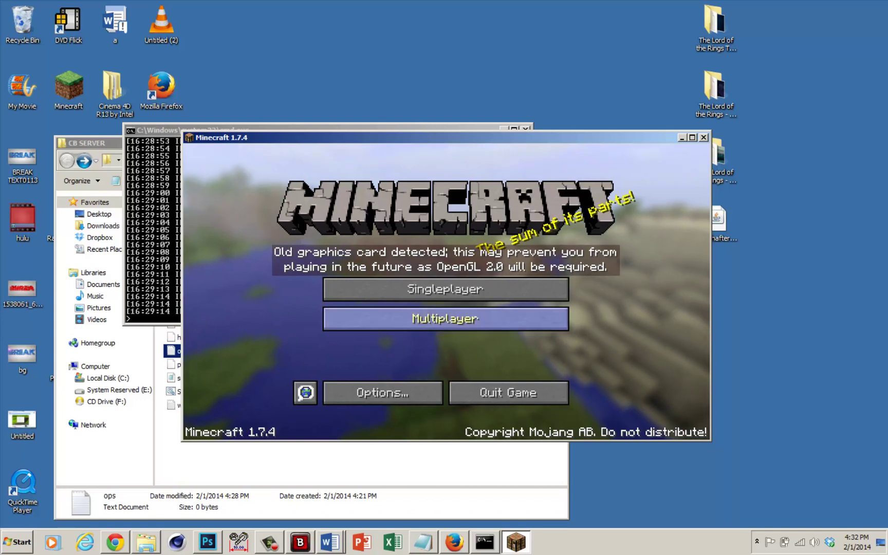
left_click(445, 318)
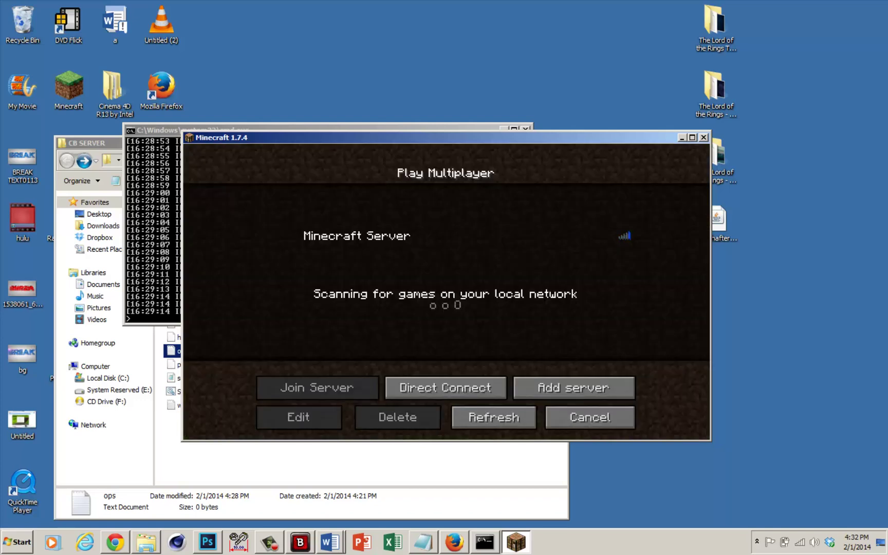
key("Escape")
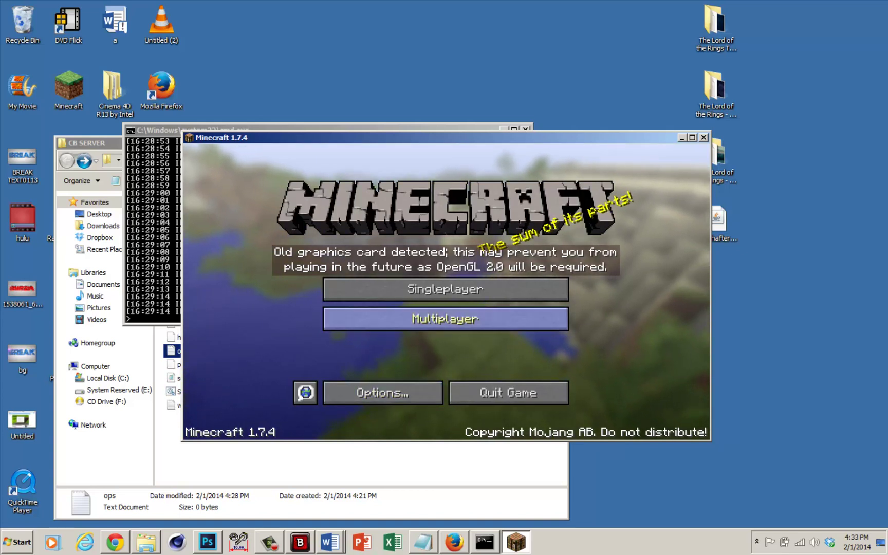
left_click(445, 319)
left_click(574, 387)
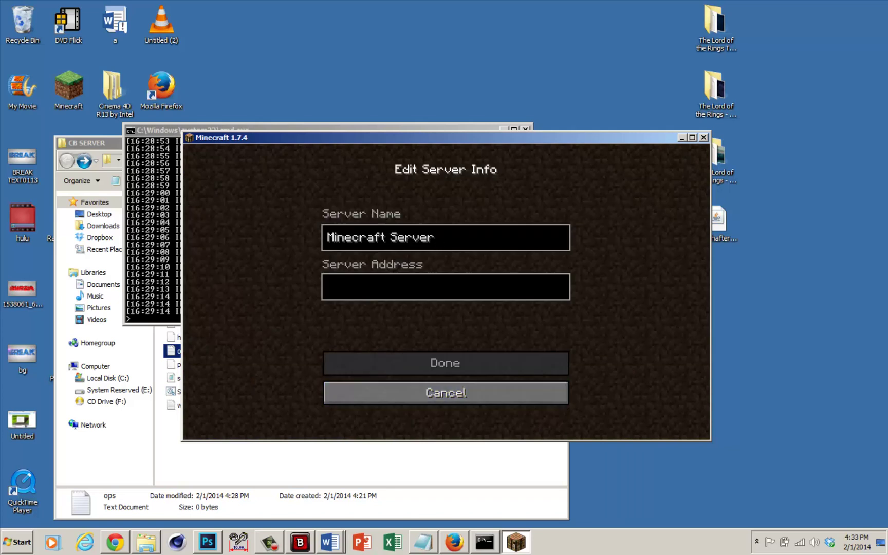
key("ctrl+a")
key("BackSpace")
type("B")
key("BackSpace")
type("CB SERVER")
- Enter the server's address, save the new entry and select CB SERVER in the multiplayer server list
left_click(332, 287)
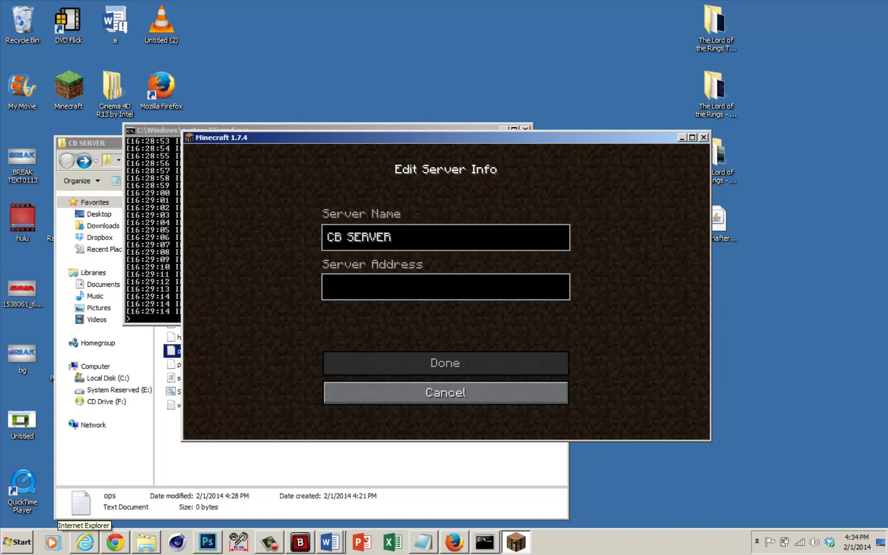
type("......")
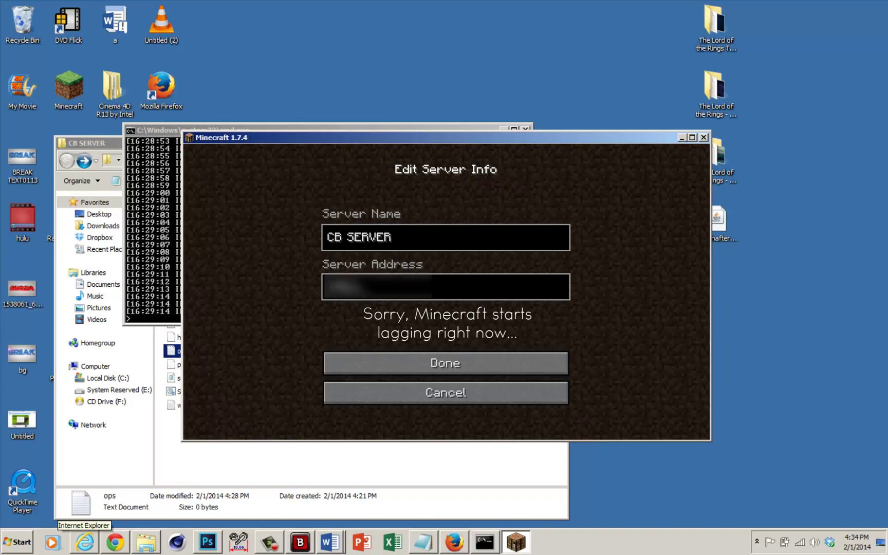
type("...")
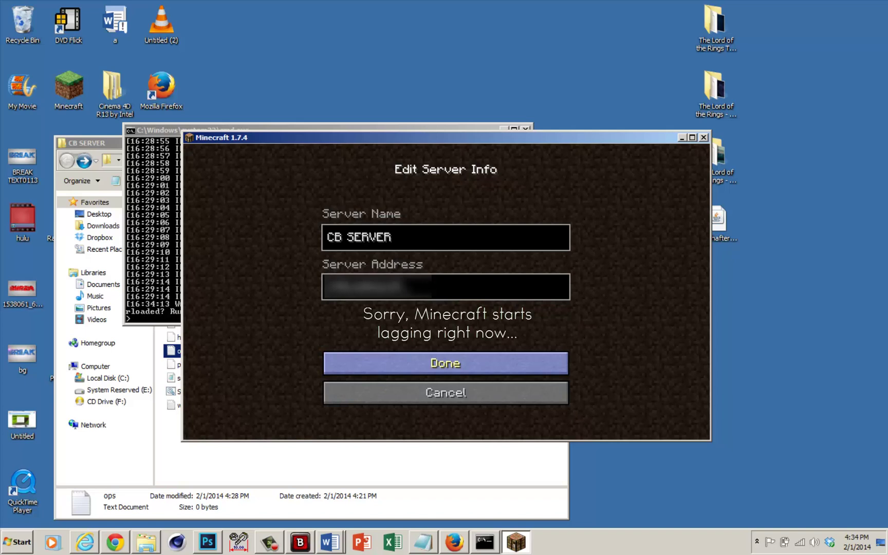
key("Return")
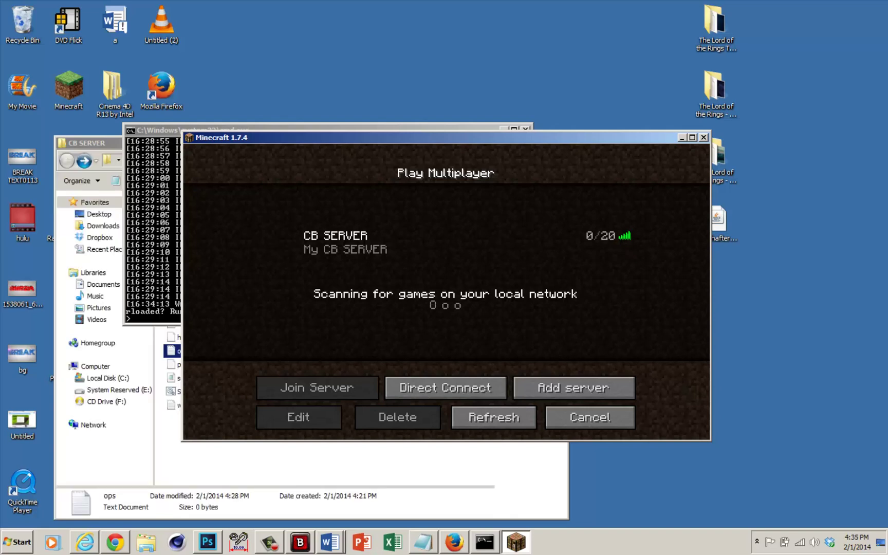
left_click(445, 249)
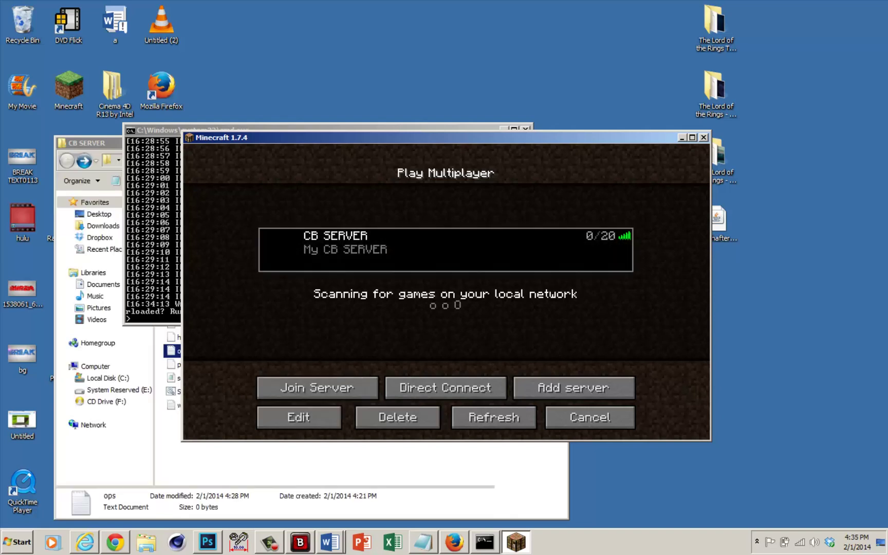